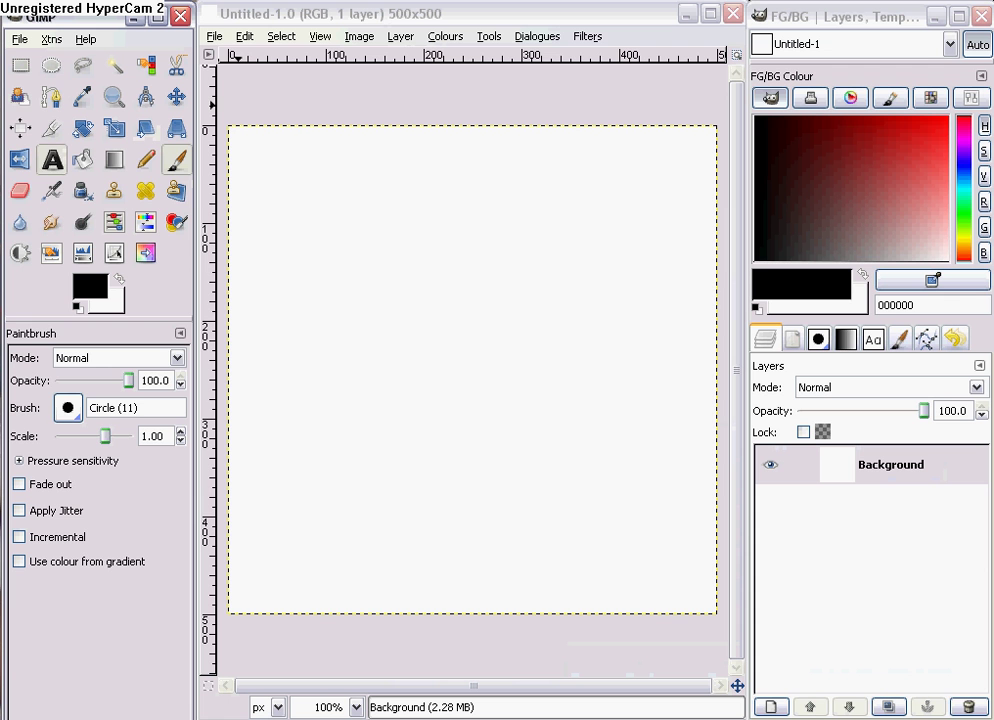
Step: Add the text "PG PG" to the canvas in the Sans font
left_click(52, 159)
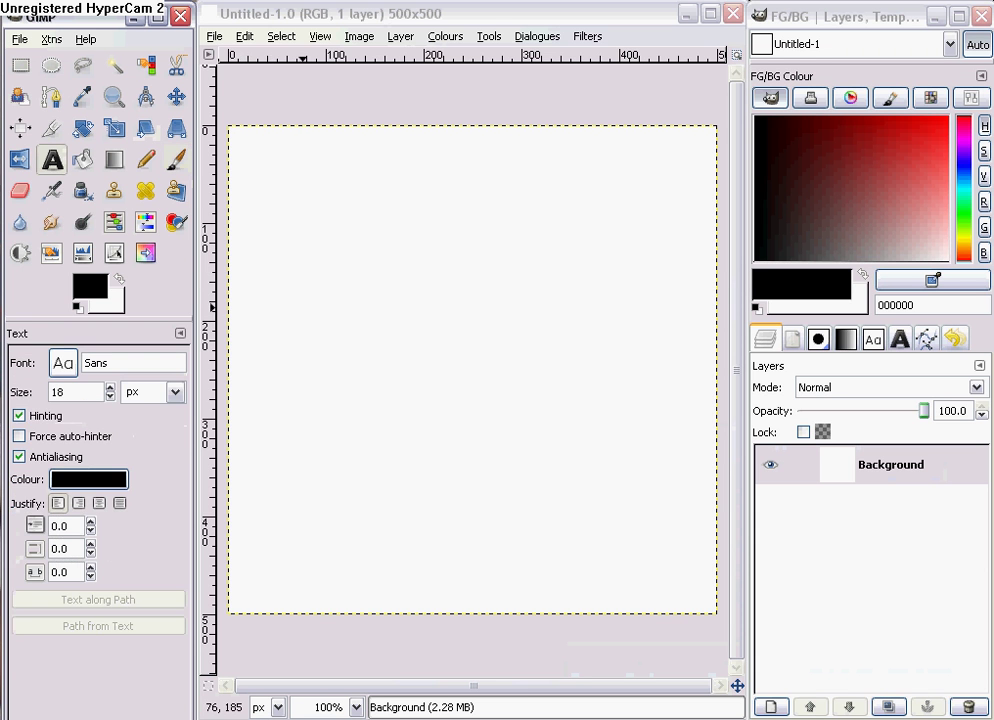
left_click(297, 331)
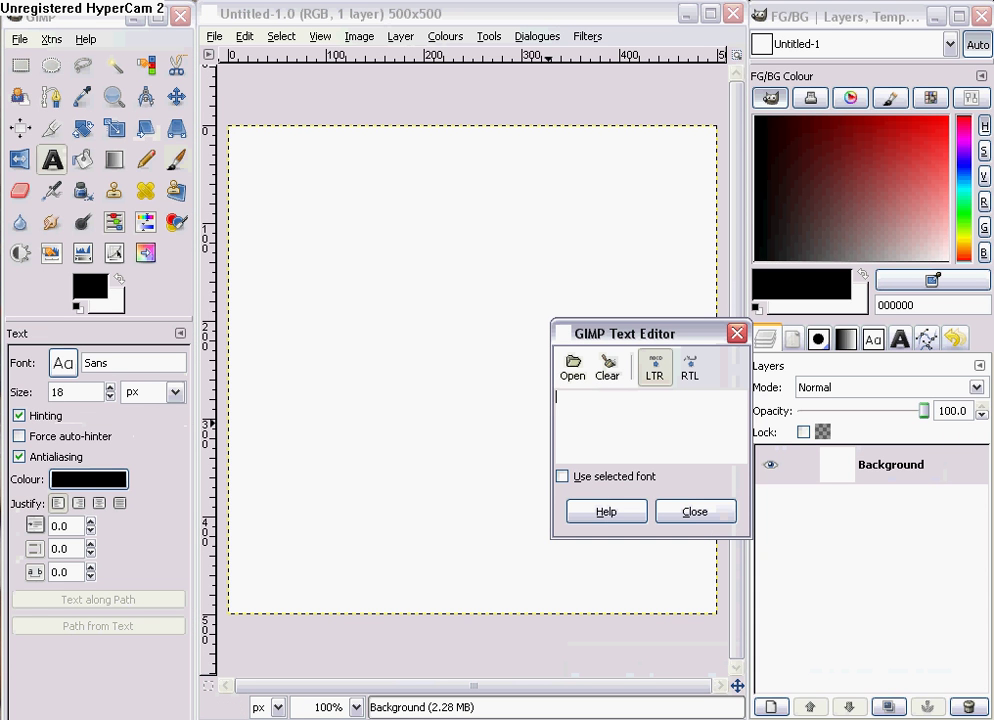
type("PG")
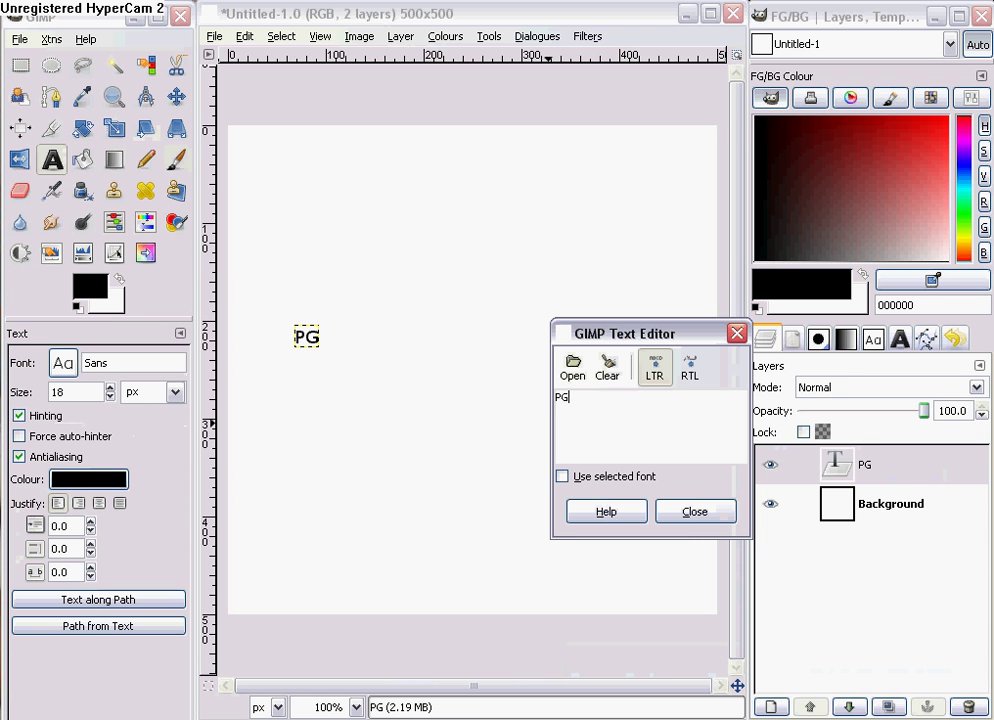
type(" PG")
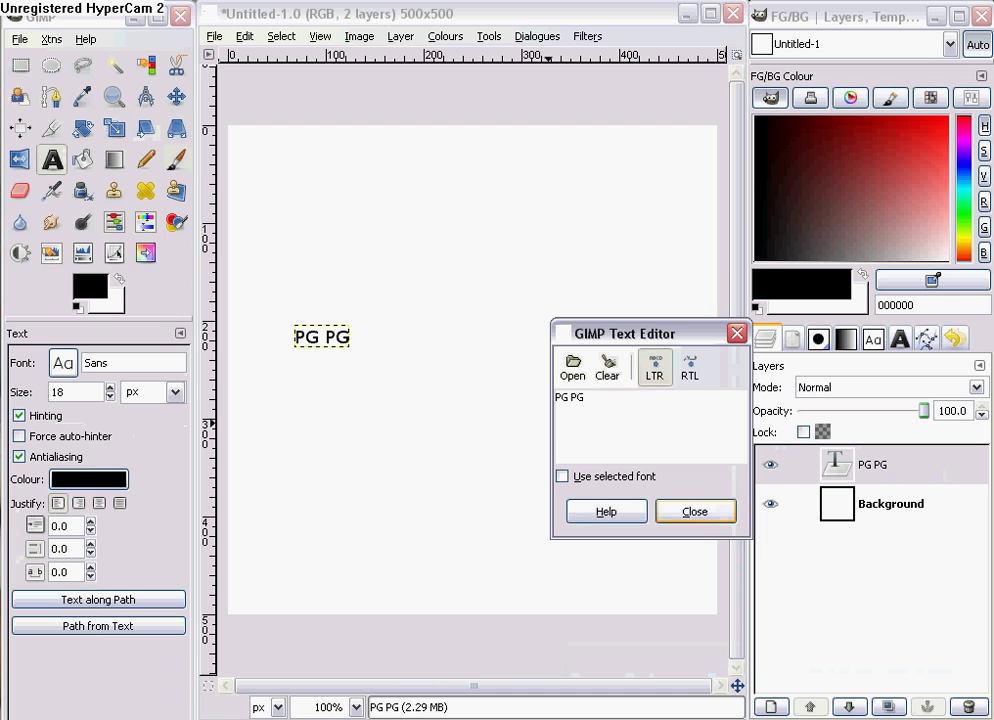
left_click(695, 511)
Step: Set the size of the "PG PG" text to 100 px and finish editing it
left_click(324, 333)
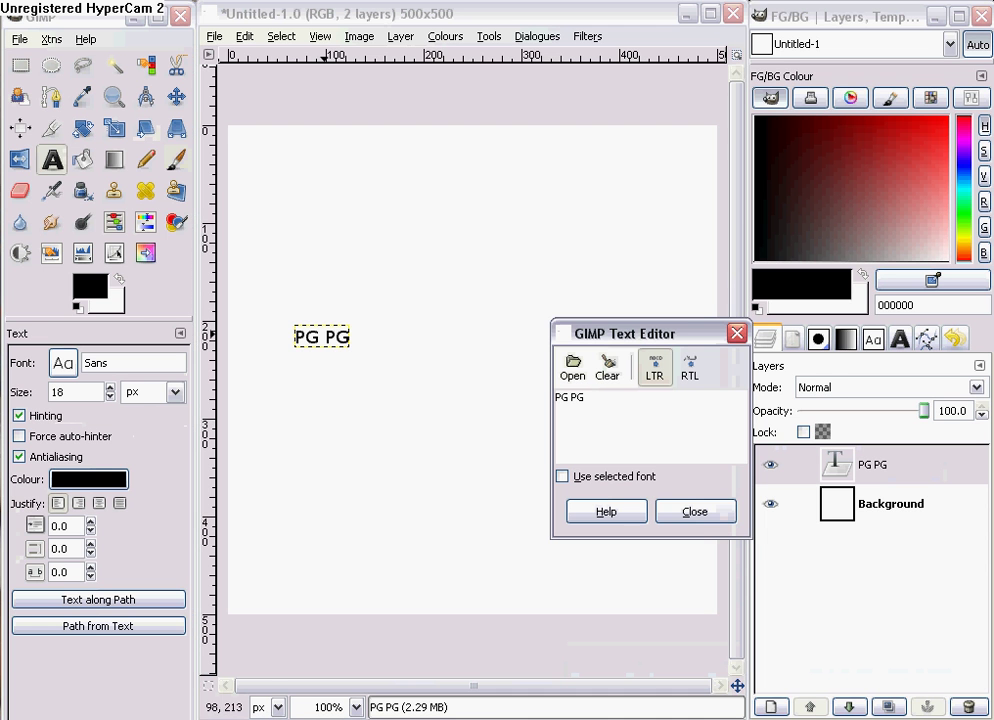
left_click(110, 387)
left_click(110, 387)
scroll(54, 392, "up", 20)
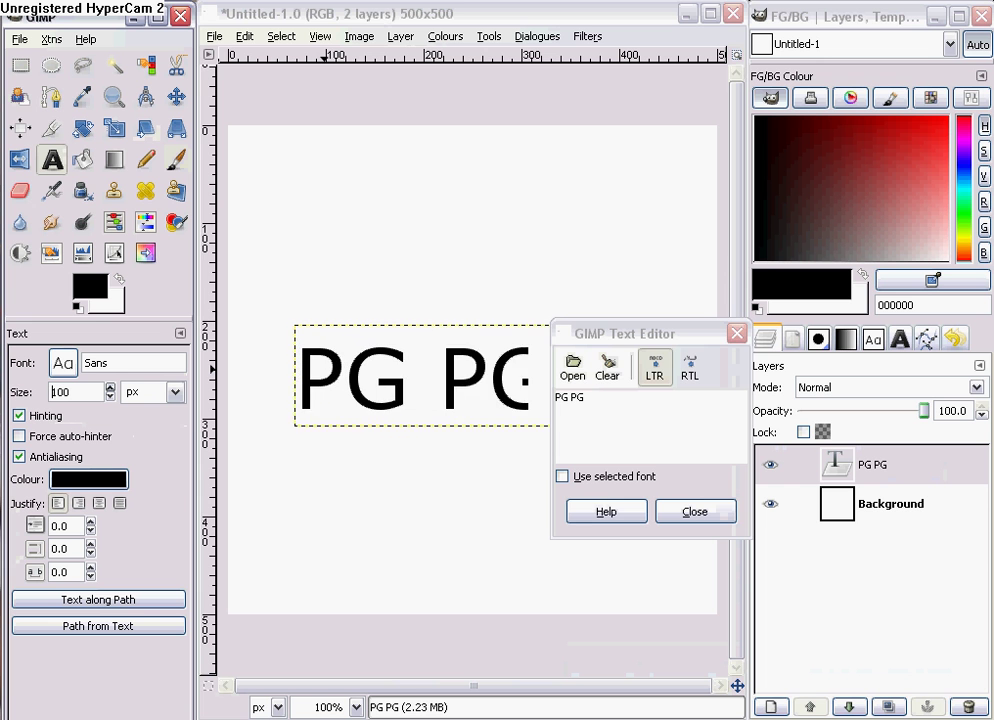
left_click_drag(600, 331, 524, 297)
left_click(619, 477)
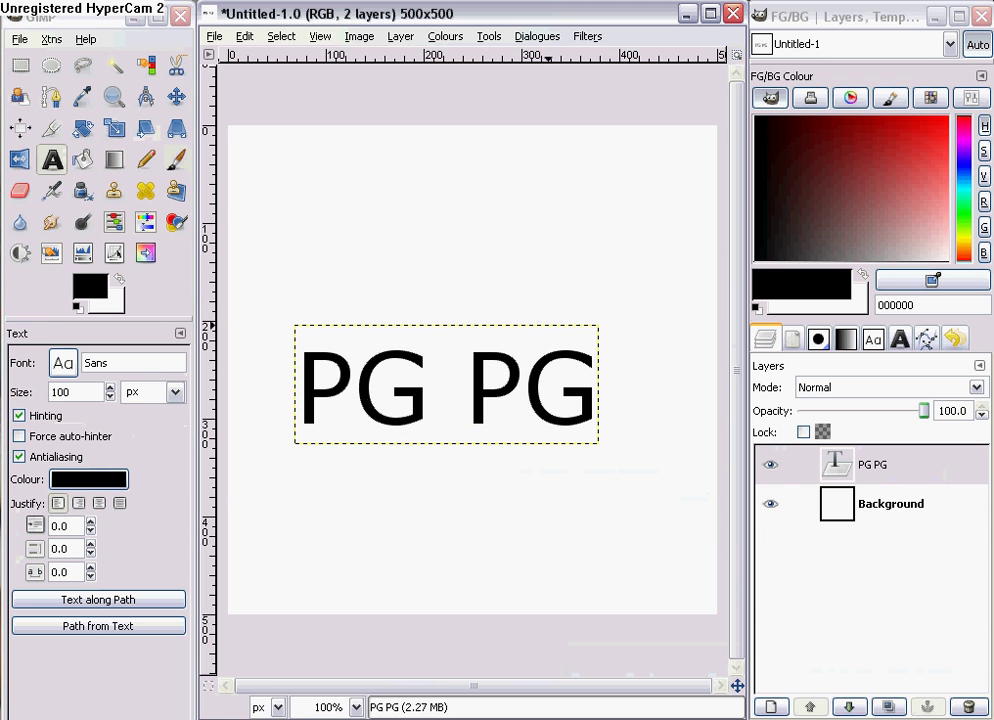
Step: Expand the PG PG text layer to the image size and add a new 500 by 500 transparent layer above it
left_click(872, 464)
left_click(945, 470)
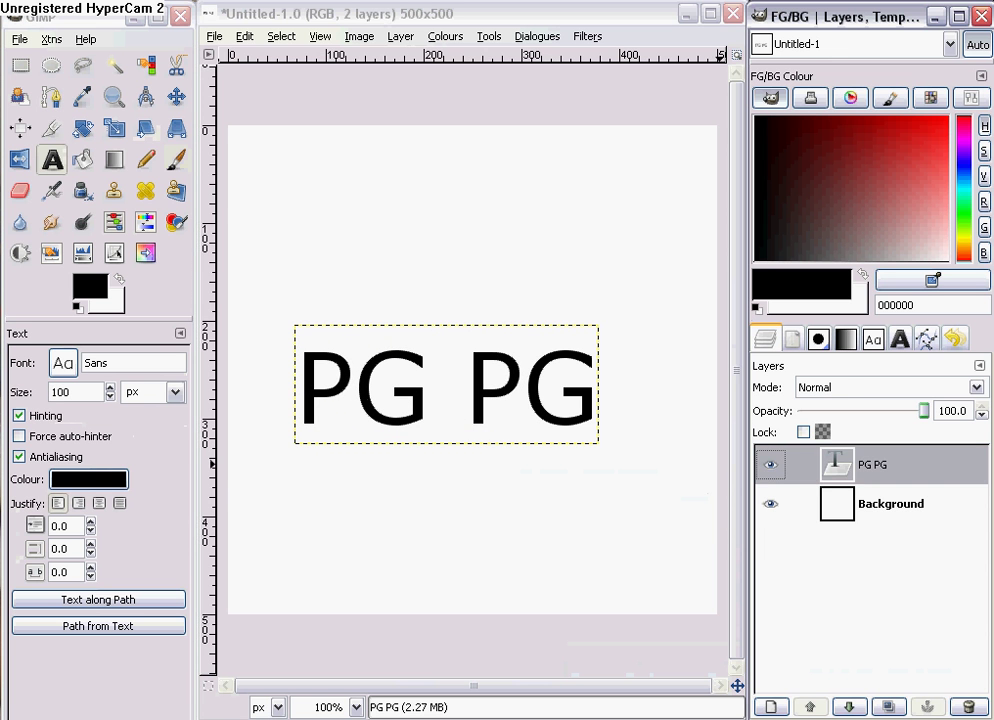
right_click(832, 464)
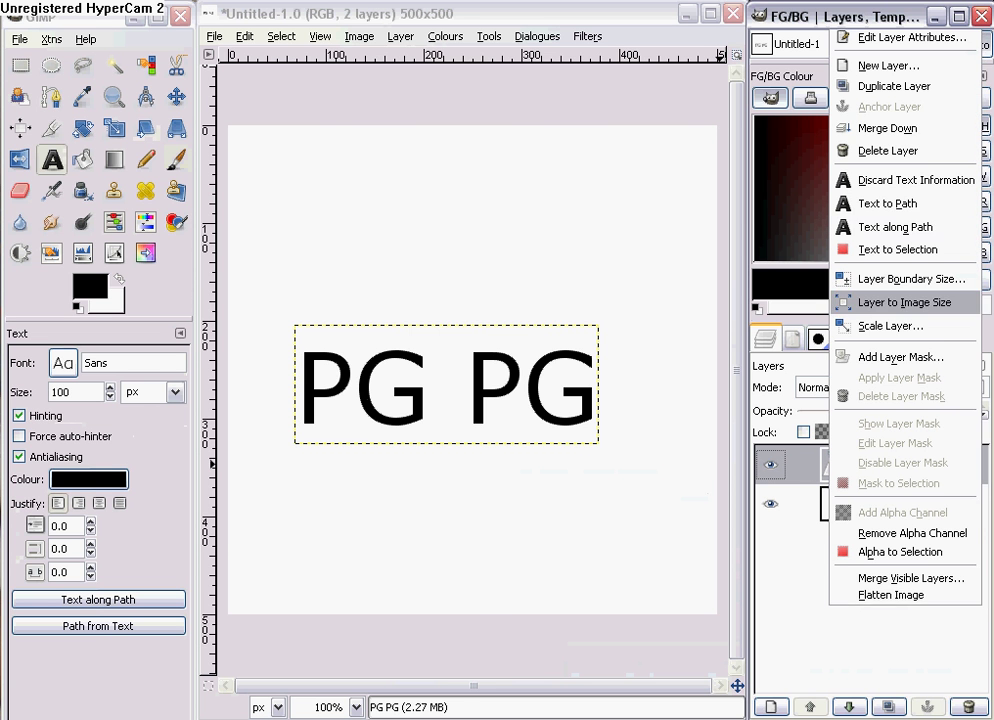
left_click(904, 302)
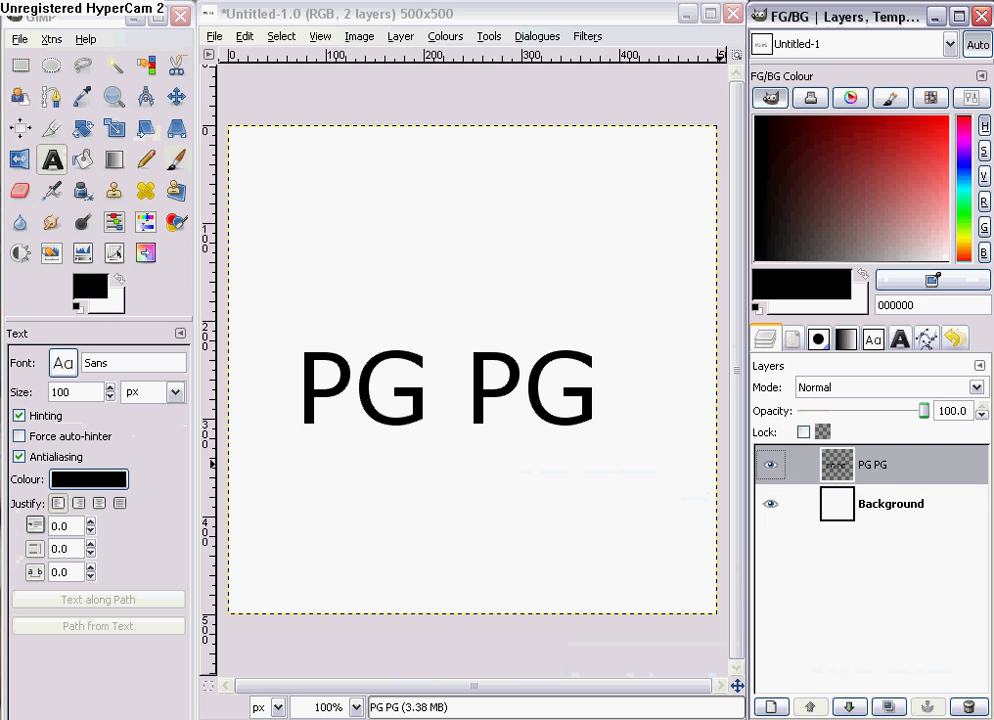
left_click(769, 706)
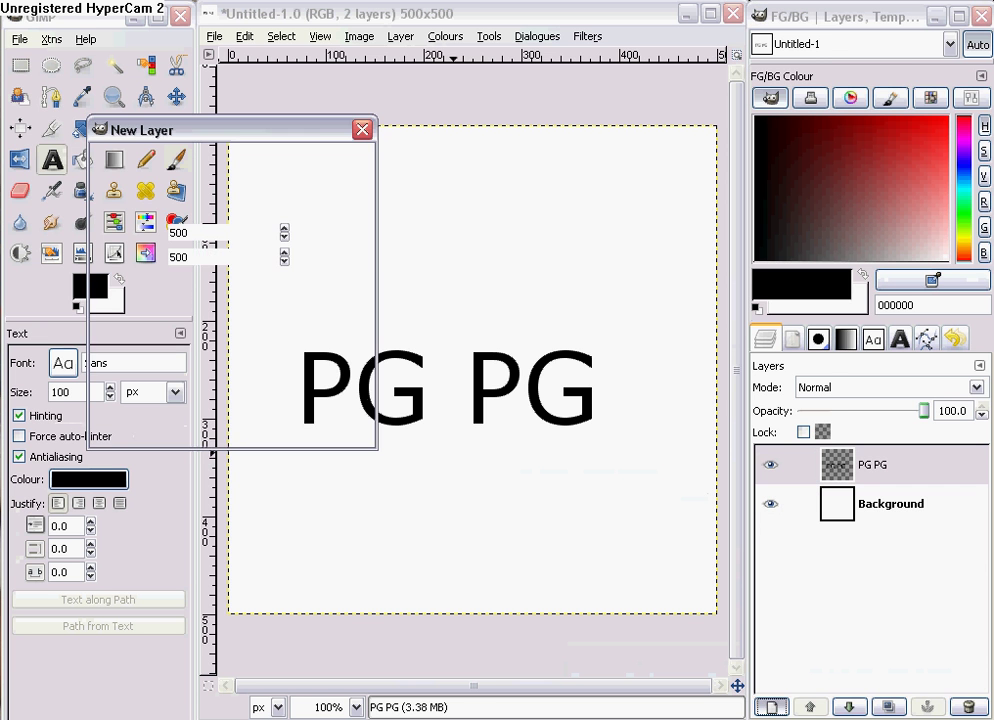
left_click(231, 422)
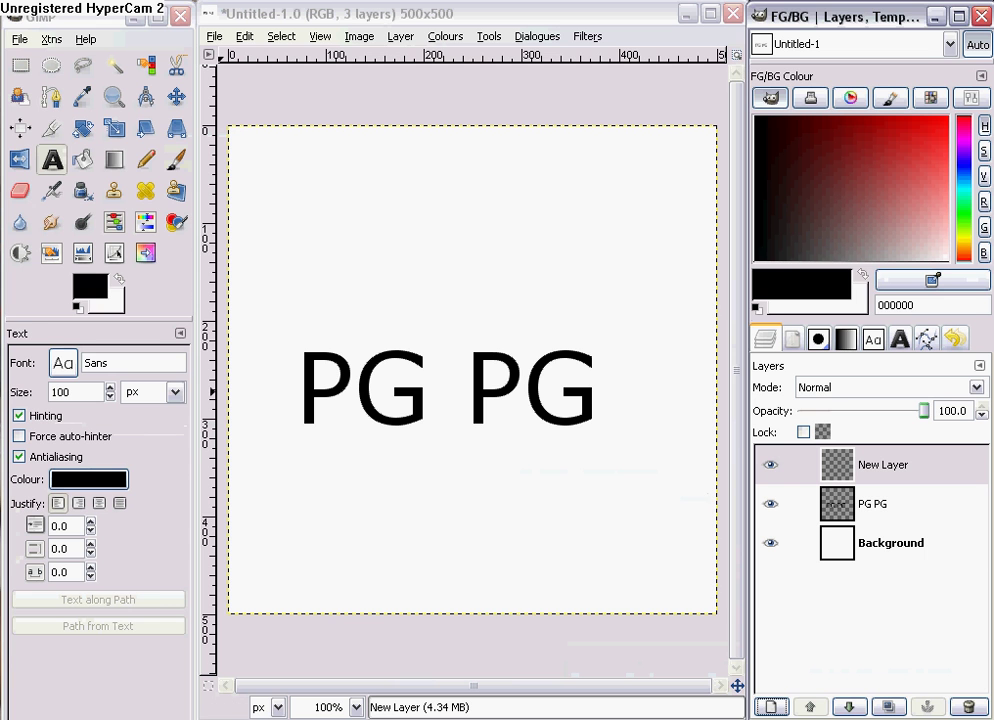
Step: Make white the foreground colour and set the Blend tool to a Bi-linear shape with the FG to Transparent gradient
key("x")
left_click(114, 159)
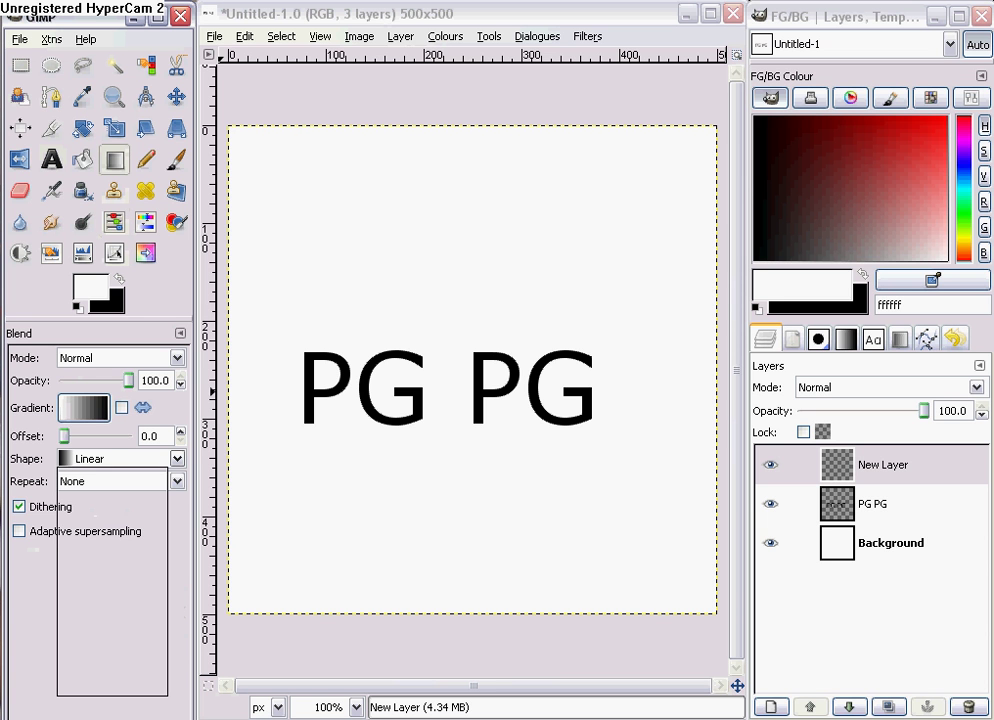
left_click(118, 458)
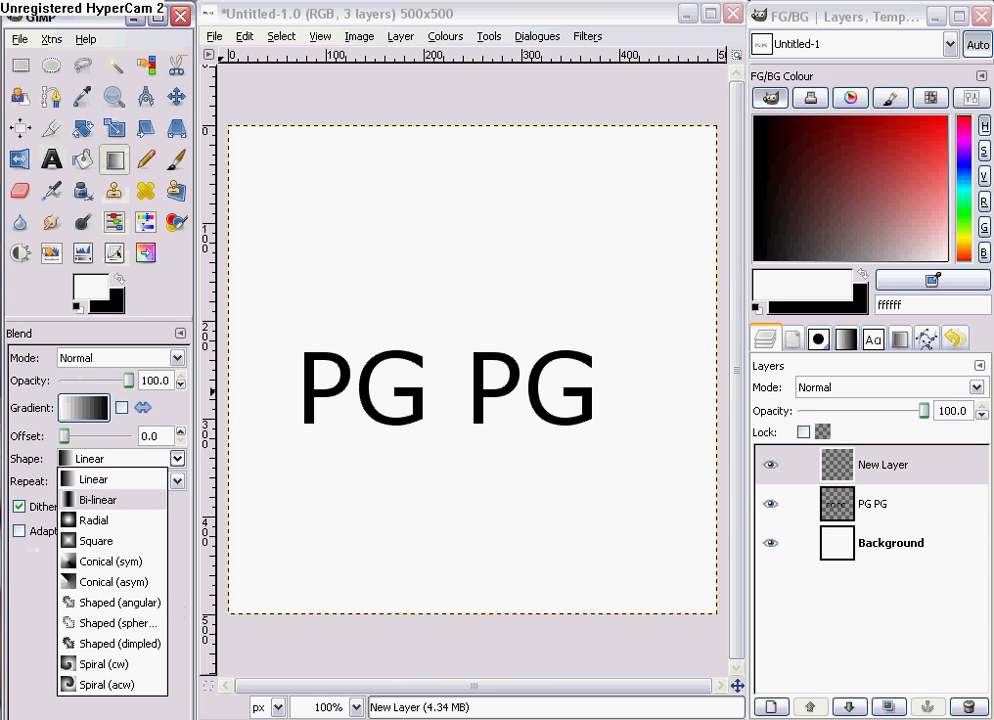
left_click(98, 499)
left_click(84, 407)
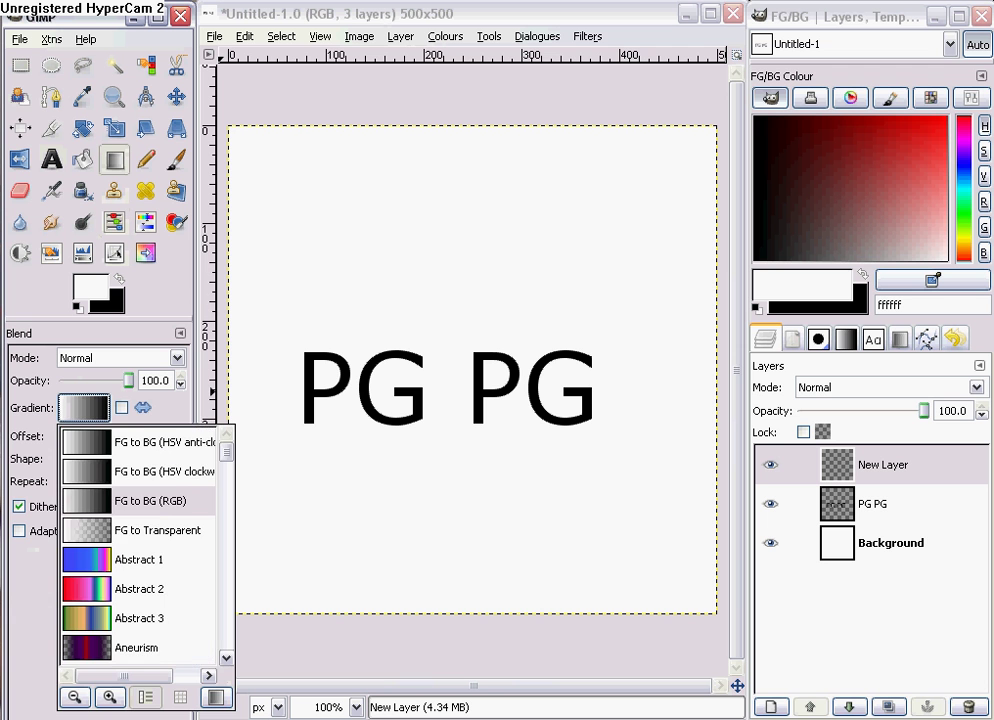
left_click(150, 530)
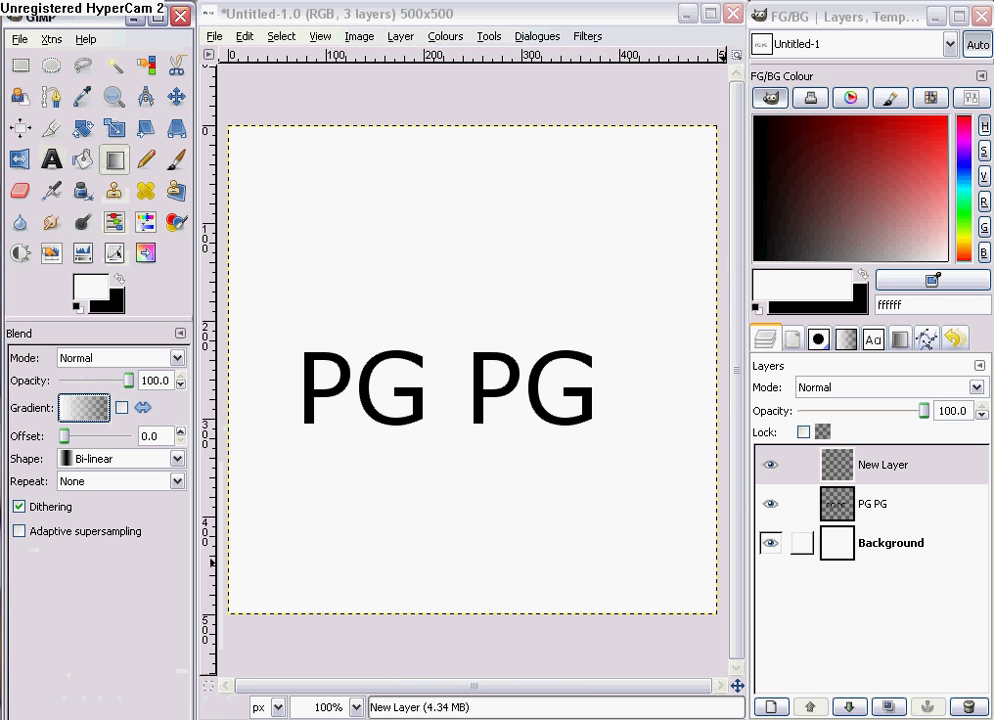
Step: Delete the Background layer
left_click(800, 543)
right_click(800, 543)
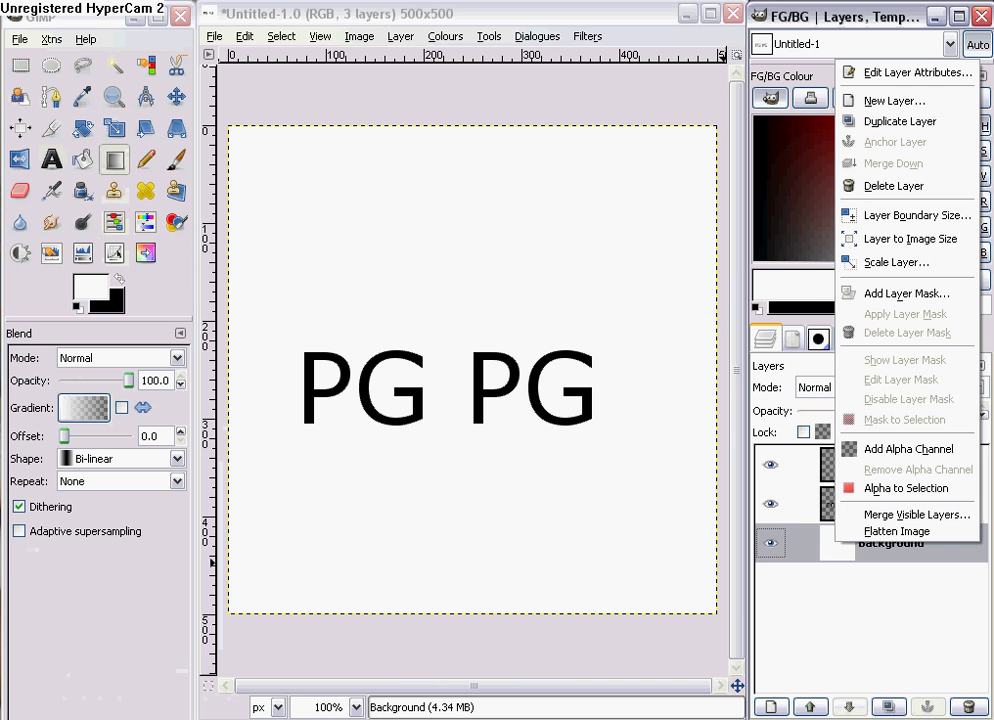
left_click(893, 186)
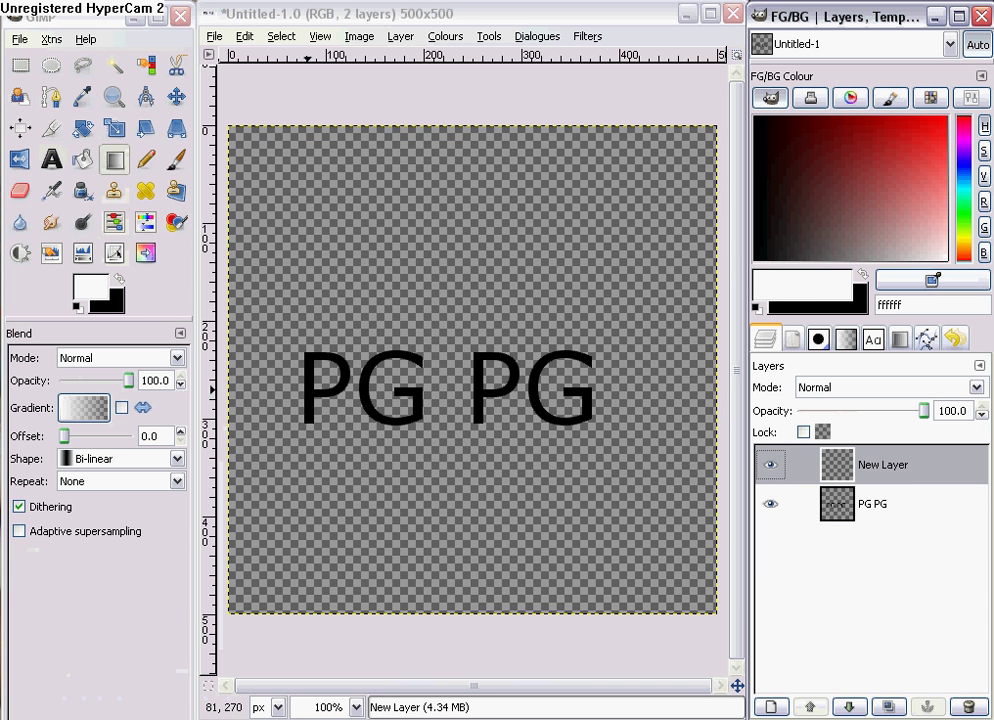
Step: On the new layer, draw a vertical white gradient stripe over the first P's stem with a horizontal blend of about 14 px
left_click(310, 396)
left_click_drag(309, 396, 323, 396)
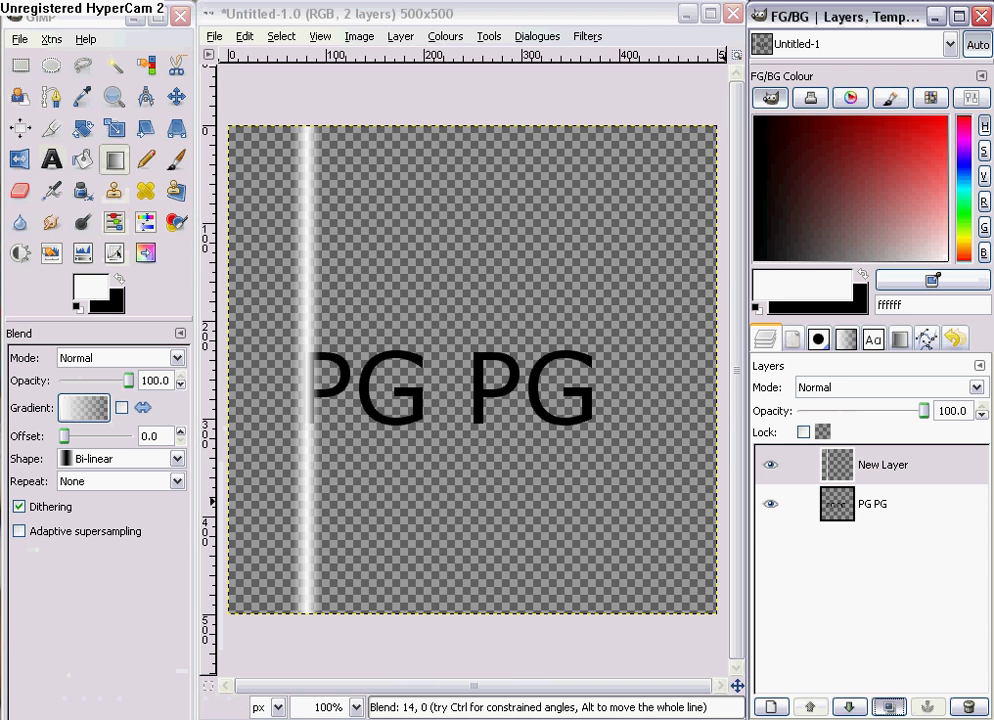
Step: Duplicate the stripe layer repeatedly and move each copy a little further right until the stripes cover the first P
left_click(886, 706)
left_click(176, 96)
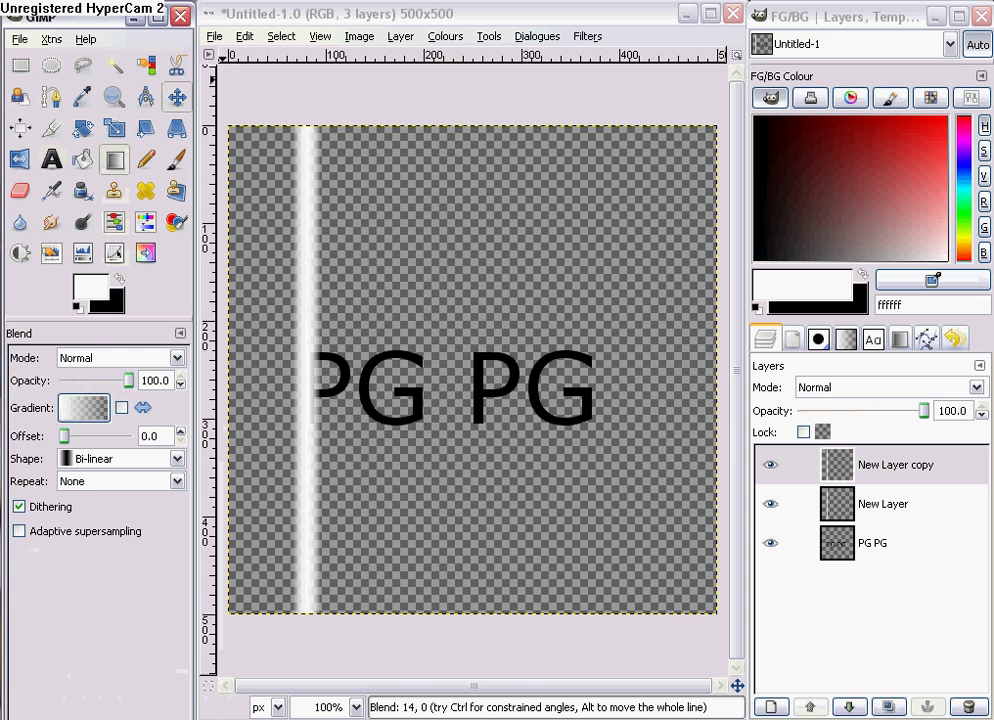
left_click_drag(308, 353, 320, 349)
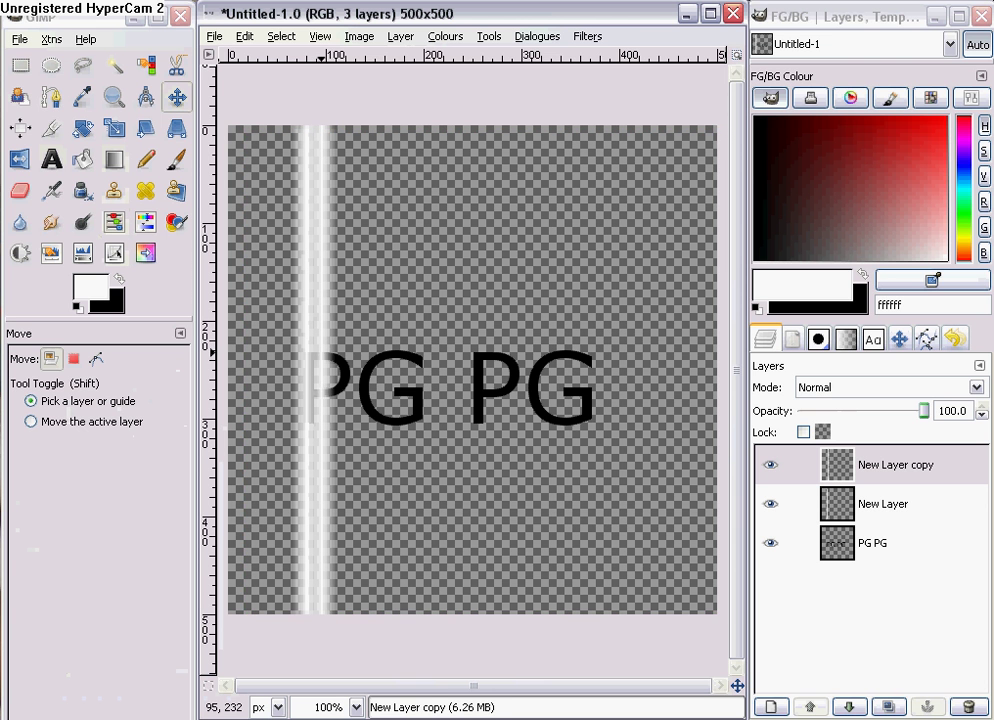
key("shift+ctrl+d")
left_click_drag(324, 473, 366, 464)
left_click(888, 707)
left_click(889, 706)
left_click(889, 706)
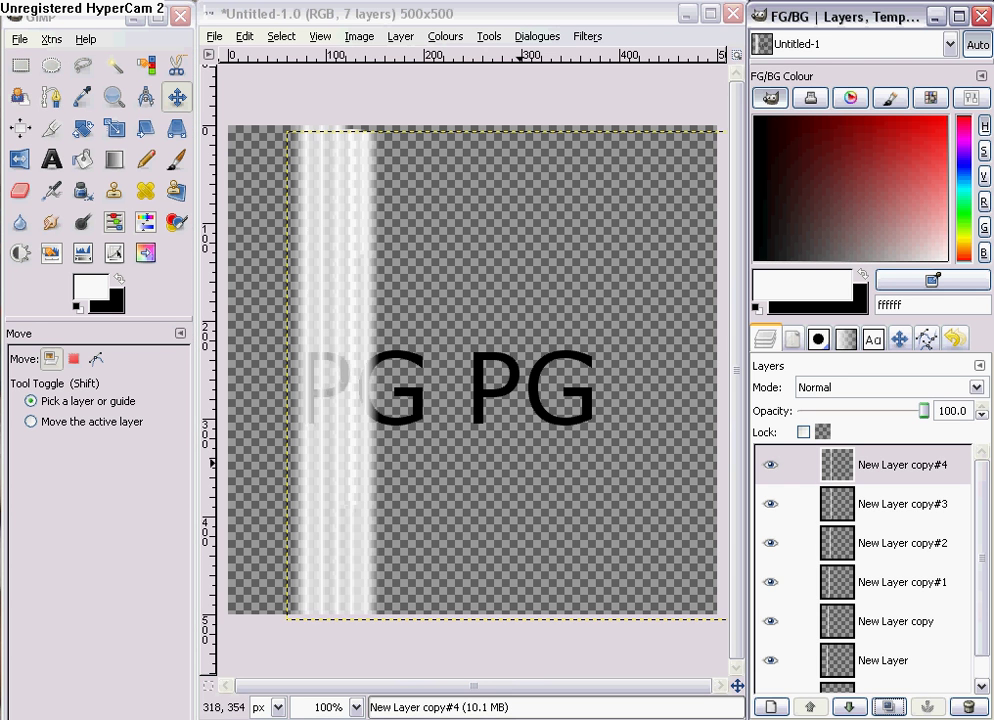
left_click_drag(368, 410, 383, 418)
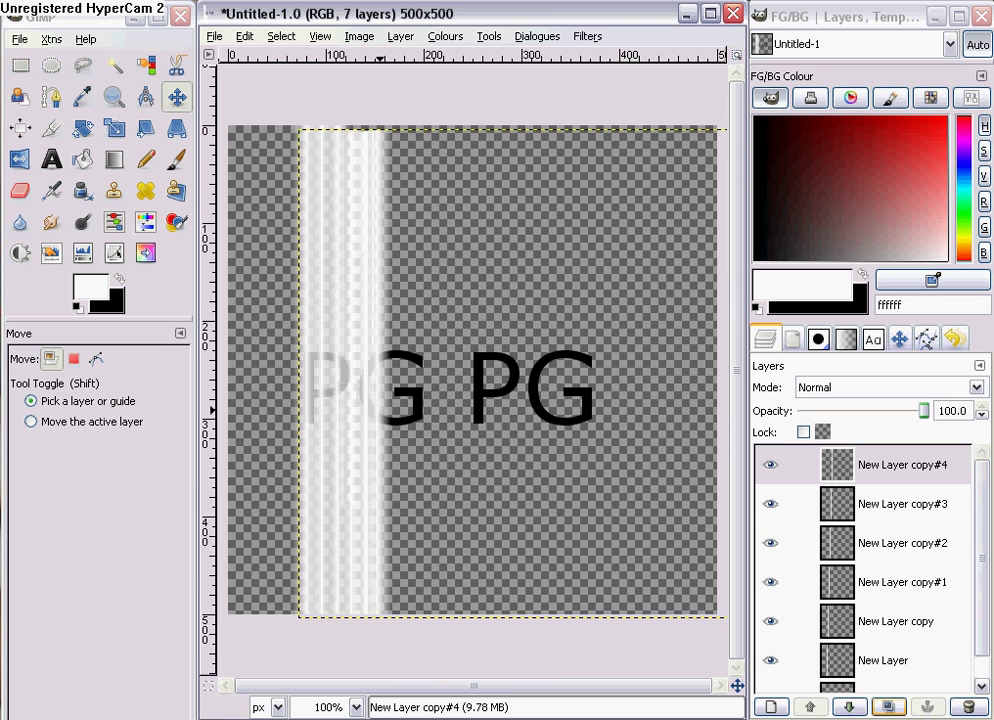
Step: Add three more copies of the stripe layer and place them side by side to cover the first G
key("shift+ctrl+d")
left_click_drag(383, 467, 420, 456)
key("shift+ctrl+d")
key("shift+ctrl+d")
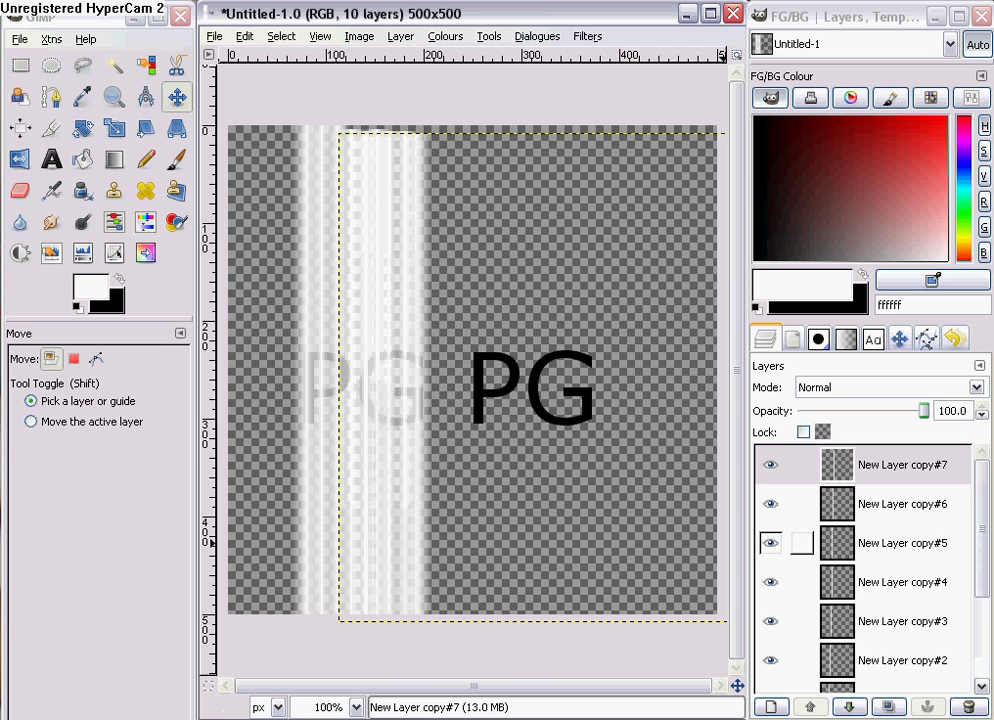
Step: Select the letter shapes from the PG PG layer's alpha and invert the selection
scroll(790, 550, "down", 4)
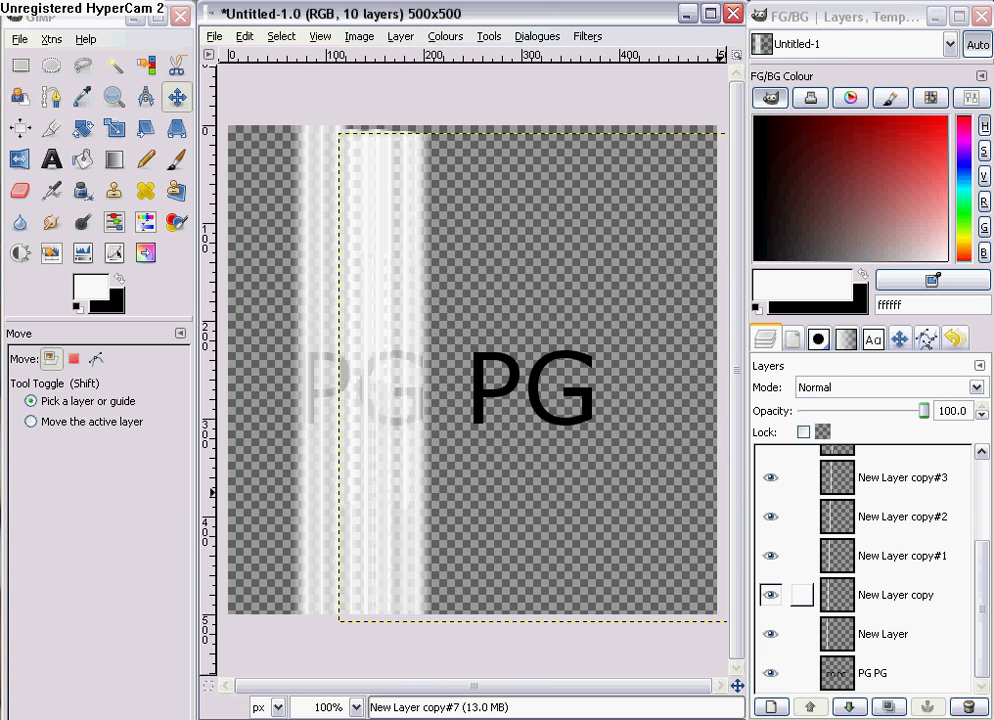
left_click(870, 673)
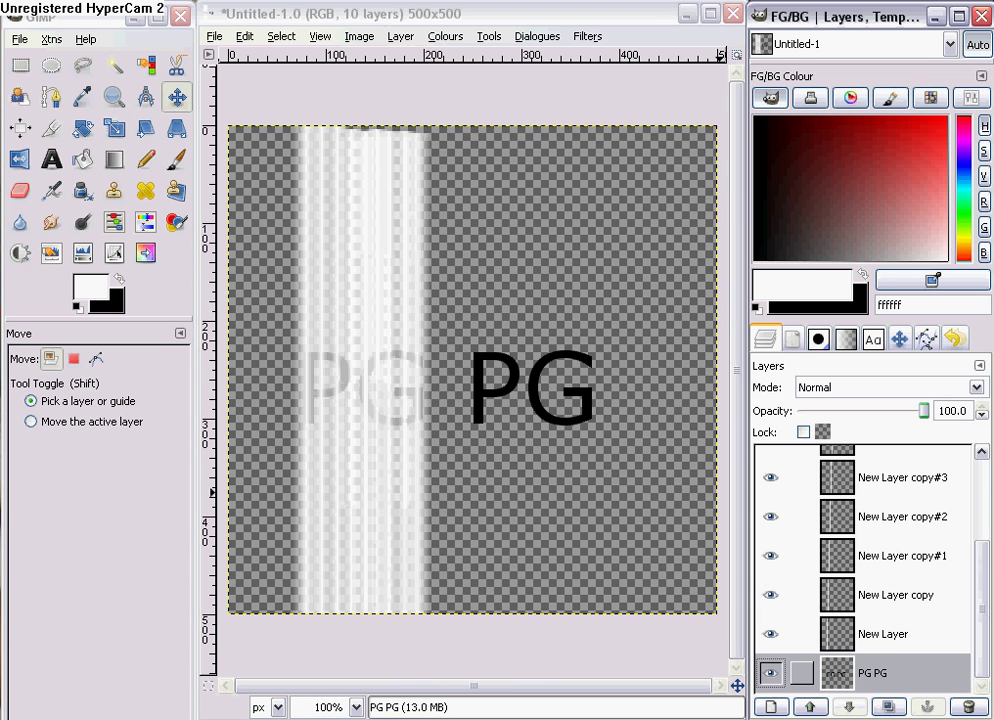
right_click(856, 672)
left_click(777, 616)
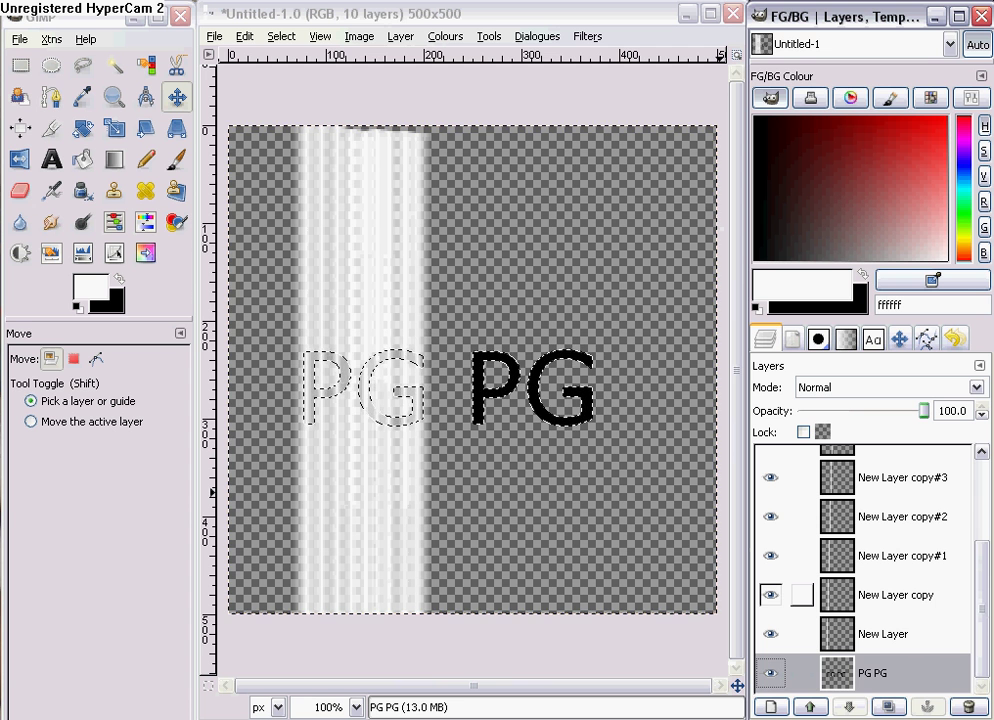
Step: Clear the area outside the letters on New Layer, New Layer copy and New Layer copy#1 through New Layer copy#3
left_click(882, 634)
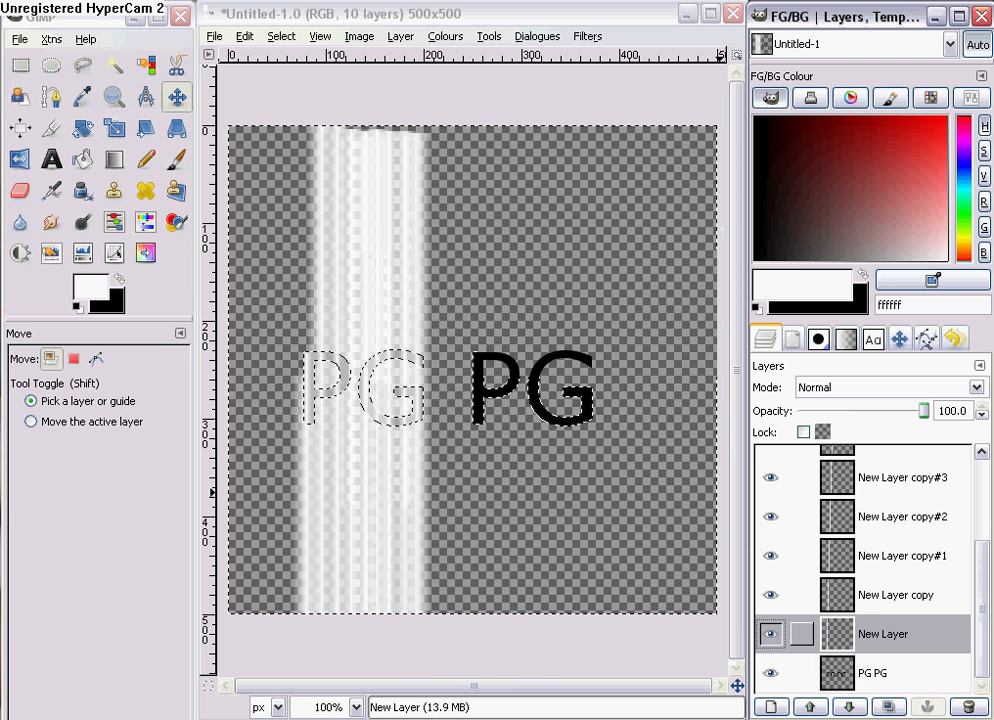
left_click(800, 594)
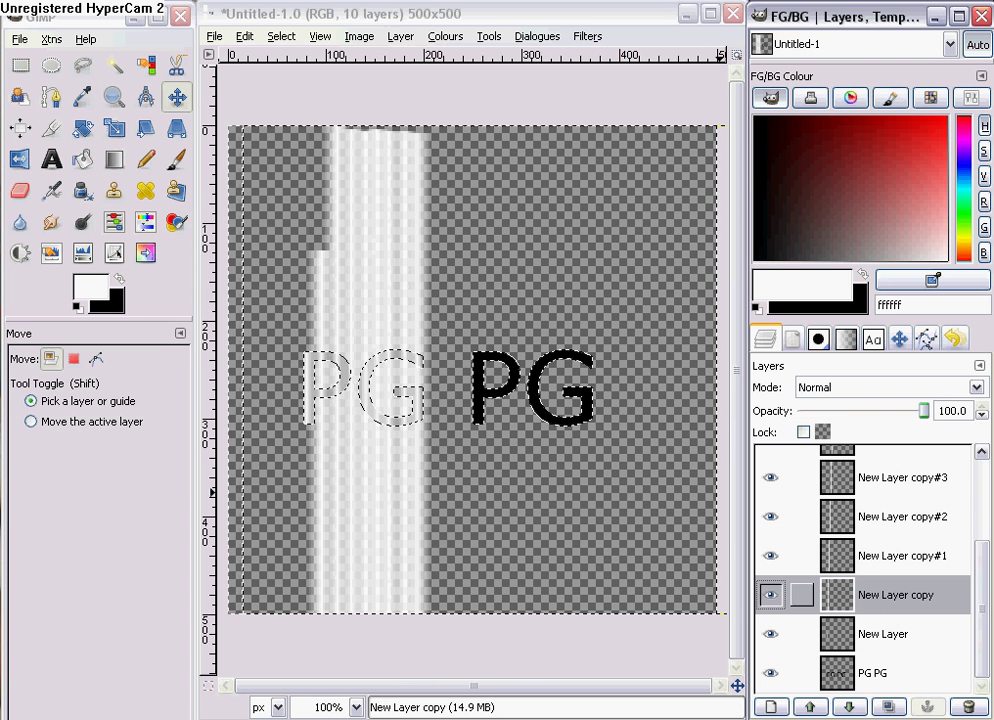
left_click(800, 555)
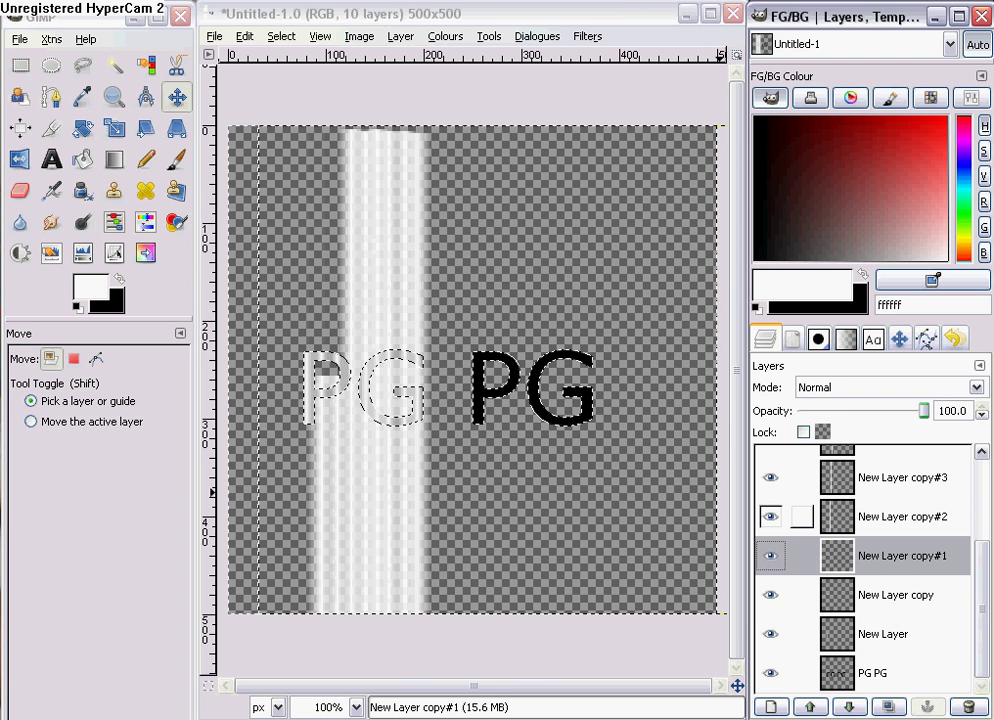
left_click(800, 516)
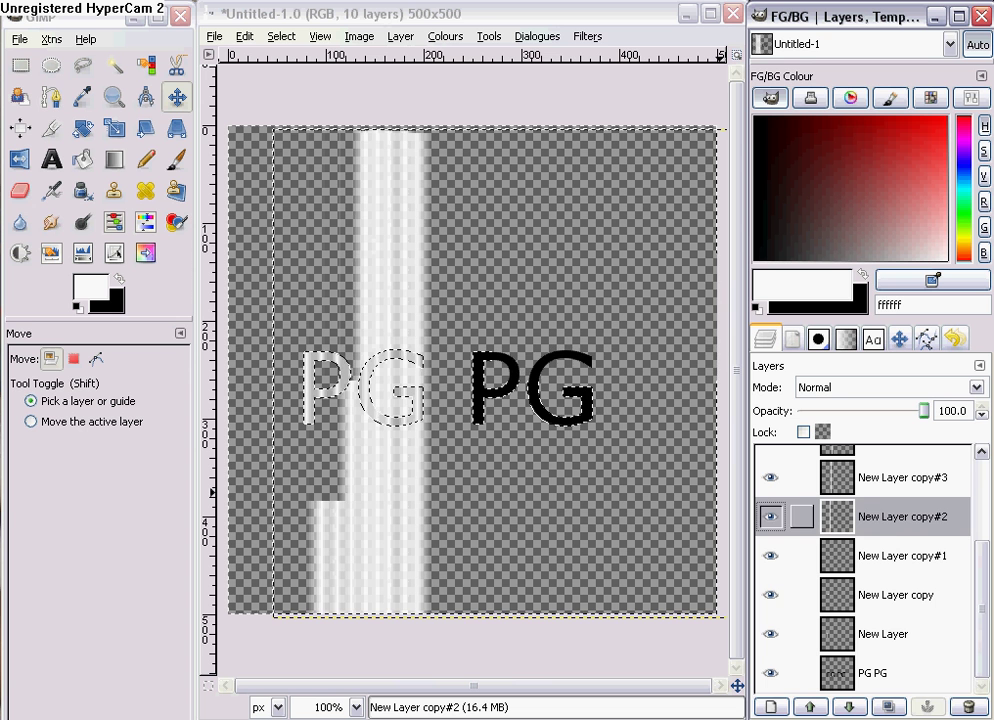
left_click(800, 477)
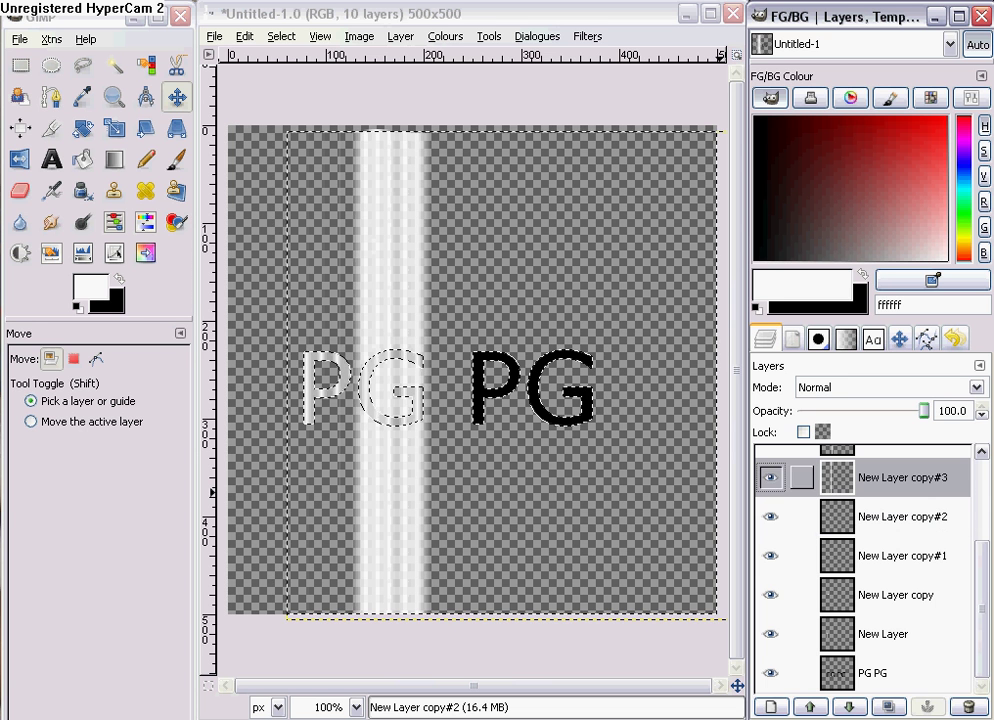
Step: Clear the stripe outside the letters on New Layer copy#4, copy#5, copy#6 and copy#7
scroll(860, 540, "up", 3)
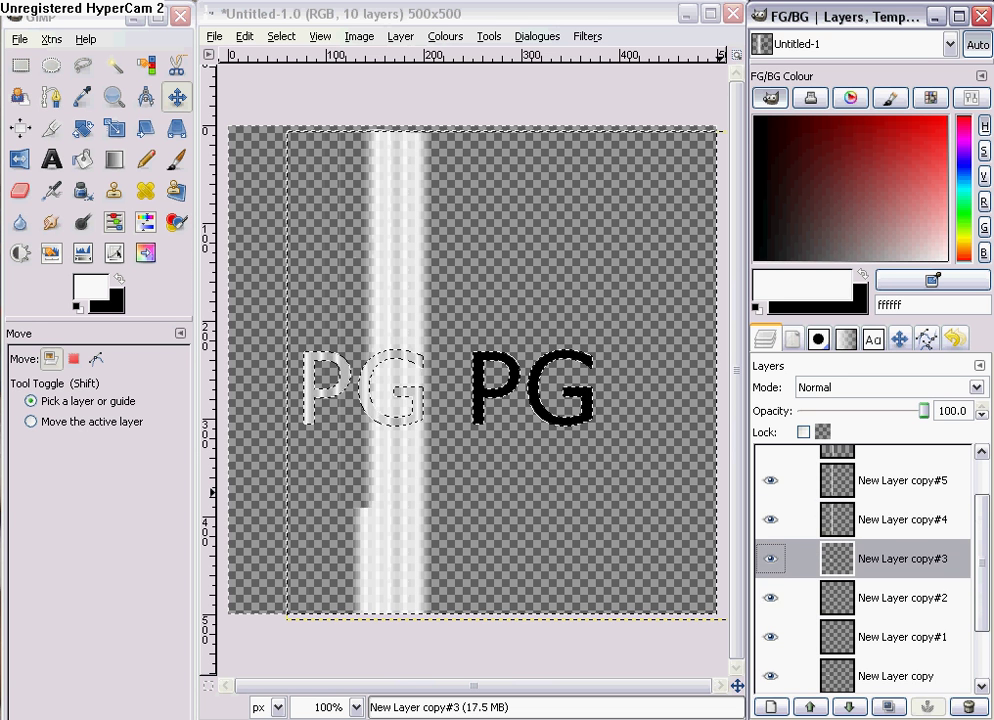
left_click(801, 550)
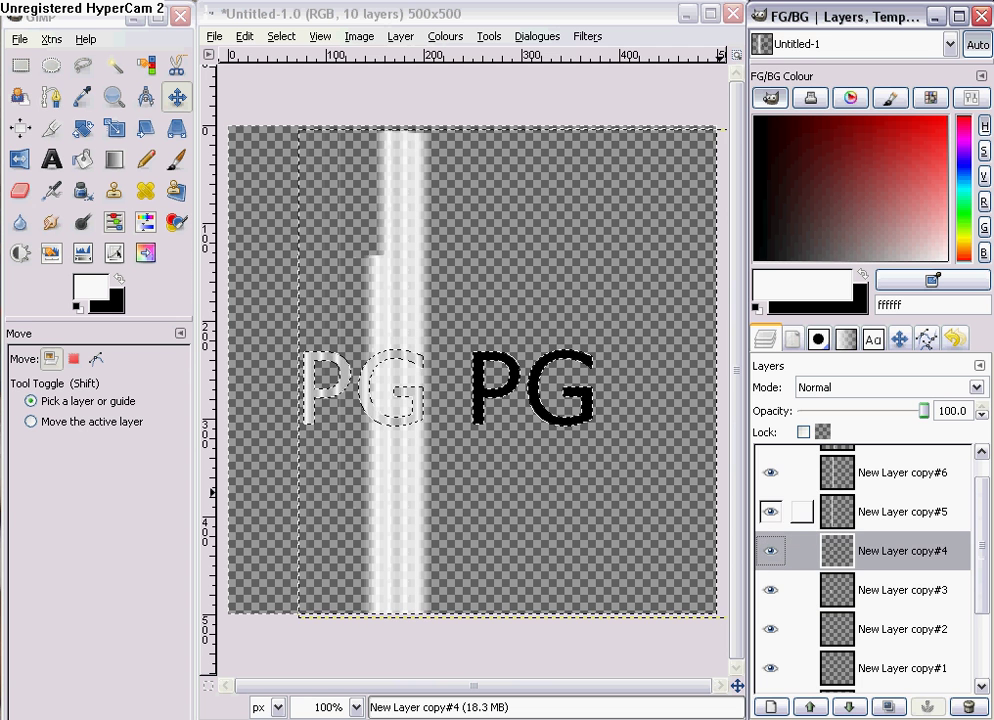
left_click(801, 511)
left_click(801, 472)
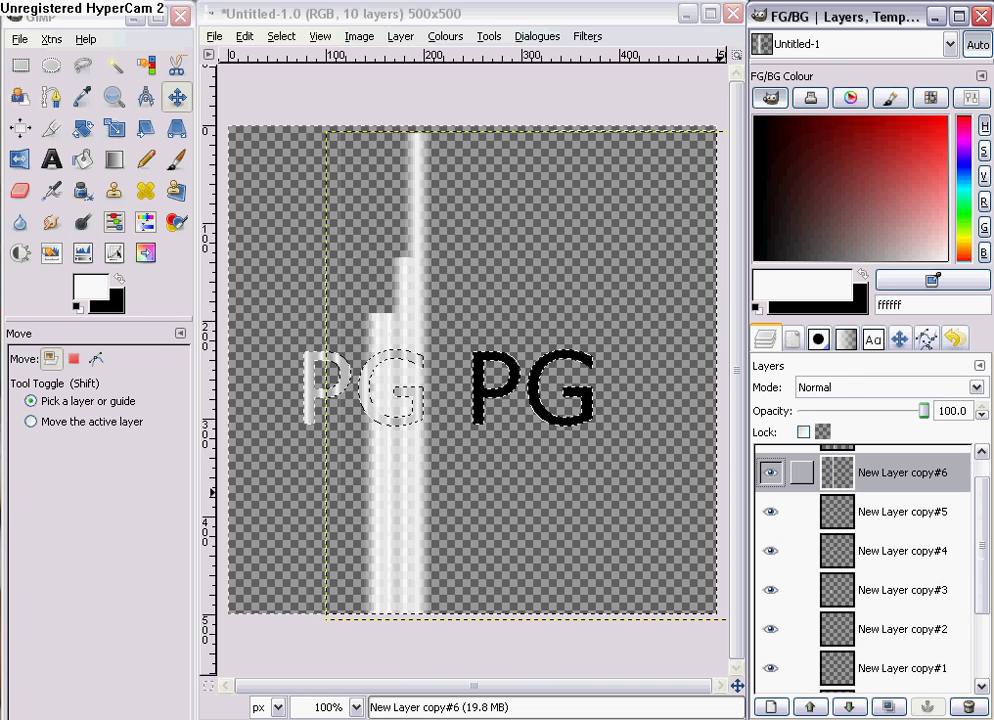
scroll(801, 504, "up", 1)
left_click(880, 464)
key("Delete")
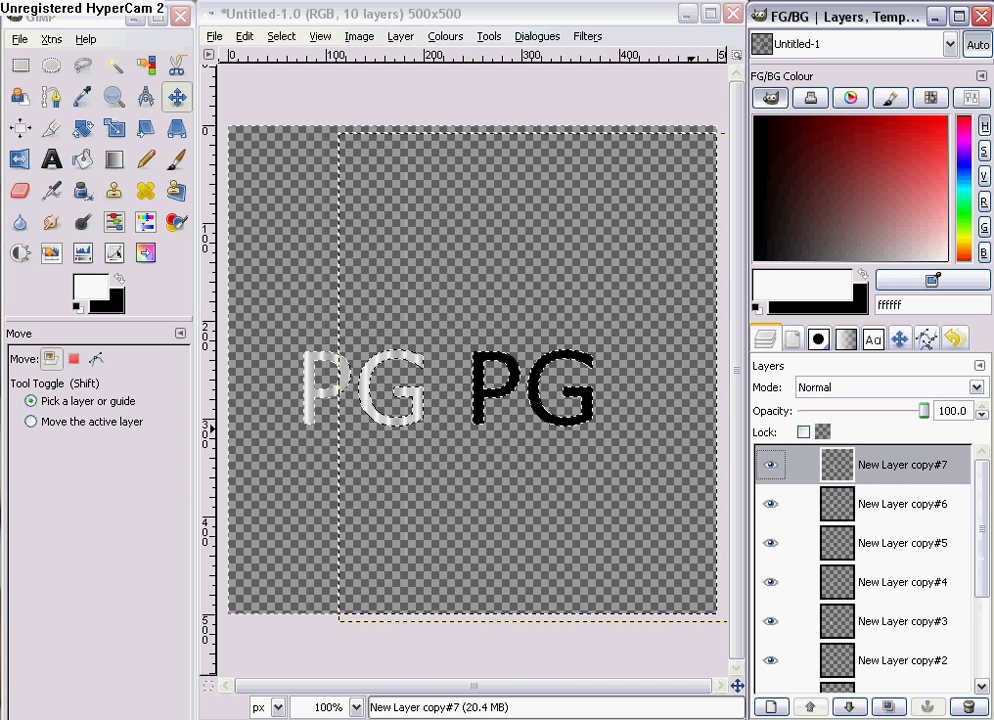
Step: Make the original PG PG text layer active and remove the selection
scroll(865, 565, "down", 3)
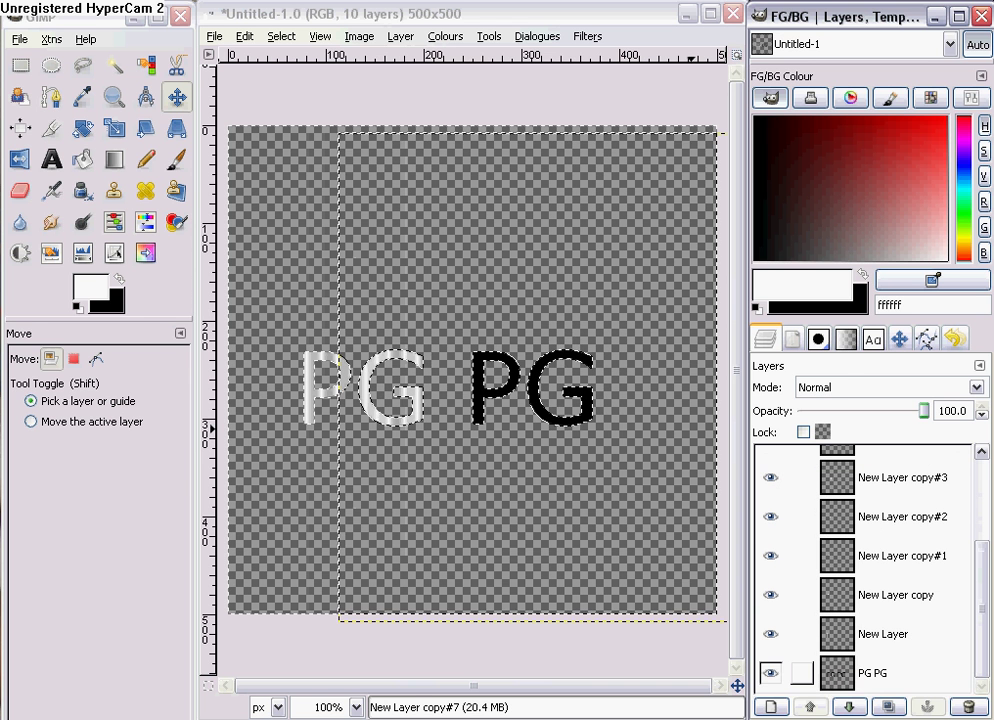
left_click(870, 673)
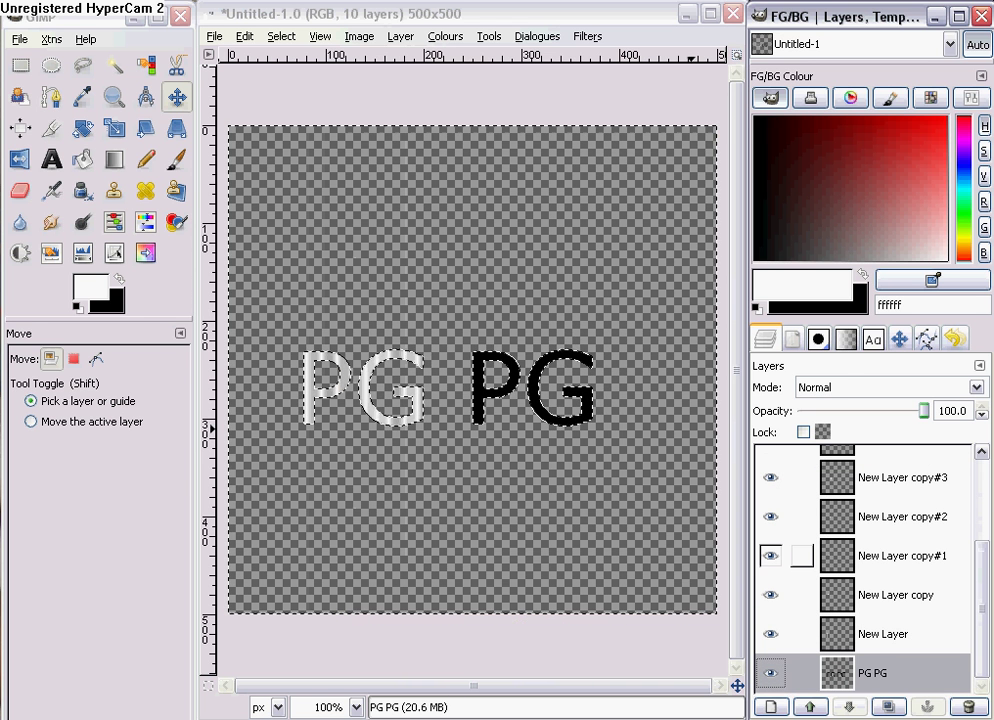
key("ctrl+shift+a")
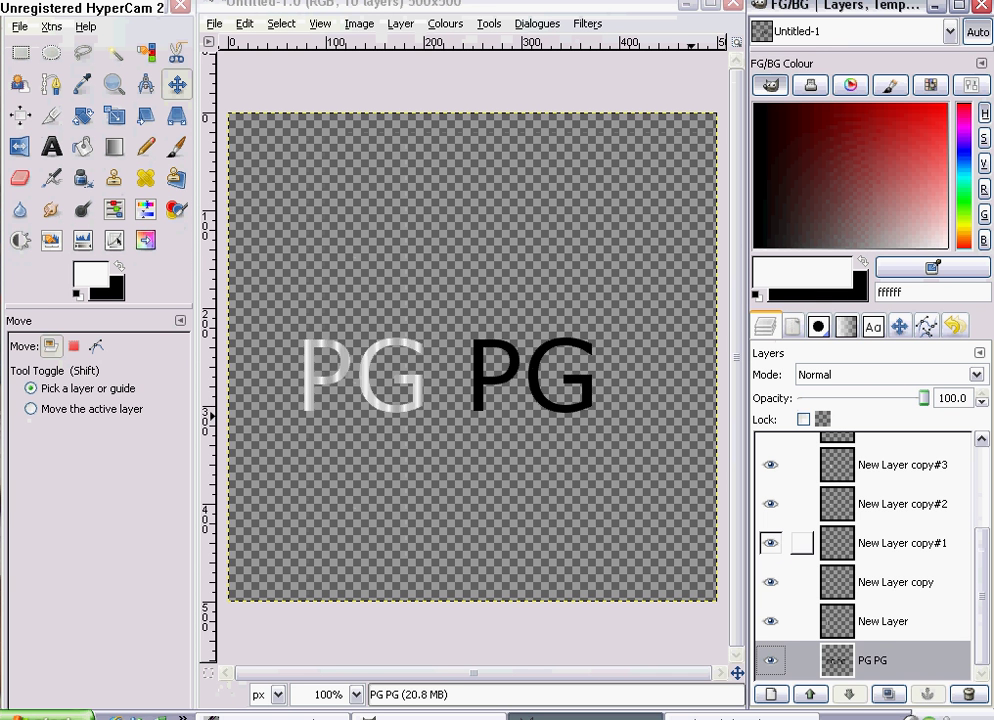
Step: Duplicate the PG PG layer repeatedly, placing one copy directly beneath each stripe layer from New Layer copy up to New Layer copy#4
left_click(889, 694)
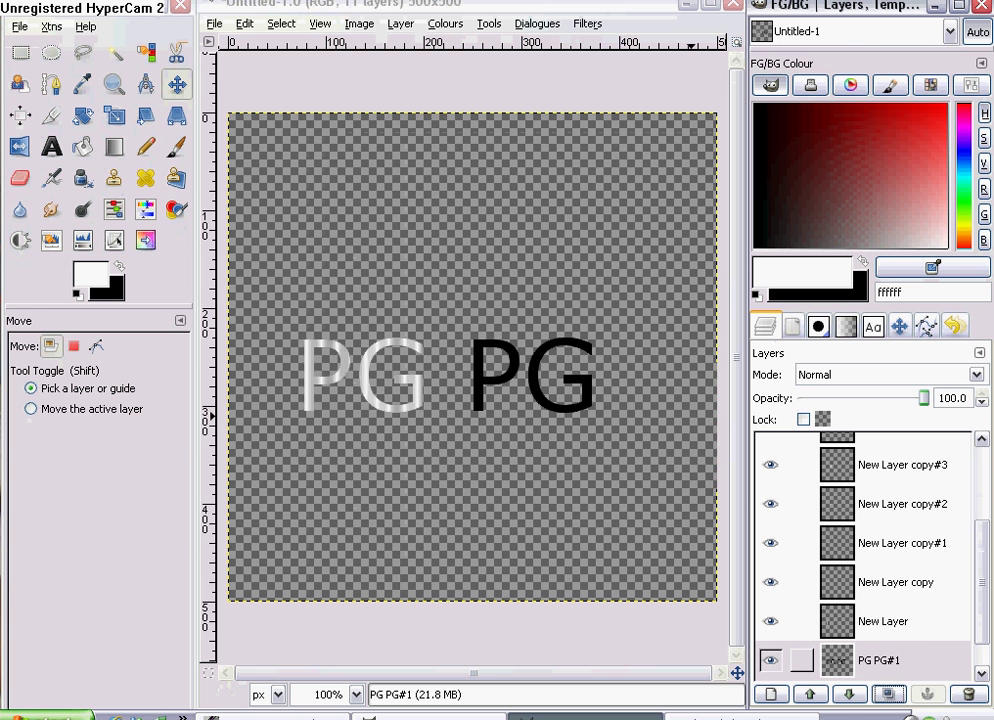
left_click_drag(838, 660, 876, 505)
left_click(888, 694)
left_click(888, 694)
left_click(888, 694)
left_click(888, 694)
left_click(880, 675)
left_click(888, 694)
key("ctrl+z")
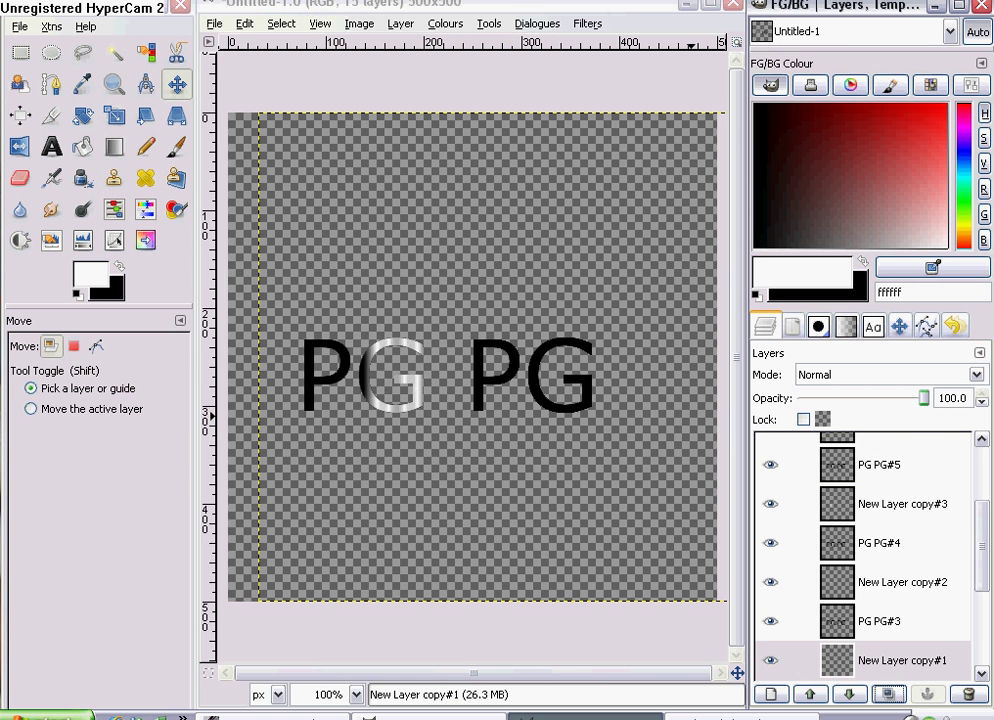
Step: Add three more PG PG copies, one directly beneath each of New Layer copy#5, copy#6 and copy#7
left_click_drag(982, 545, 982, 622)
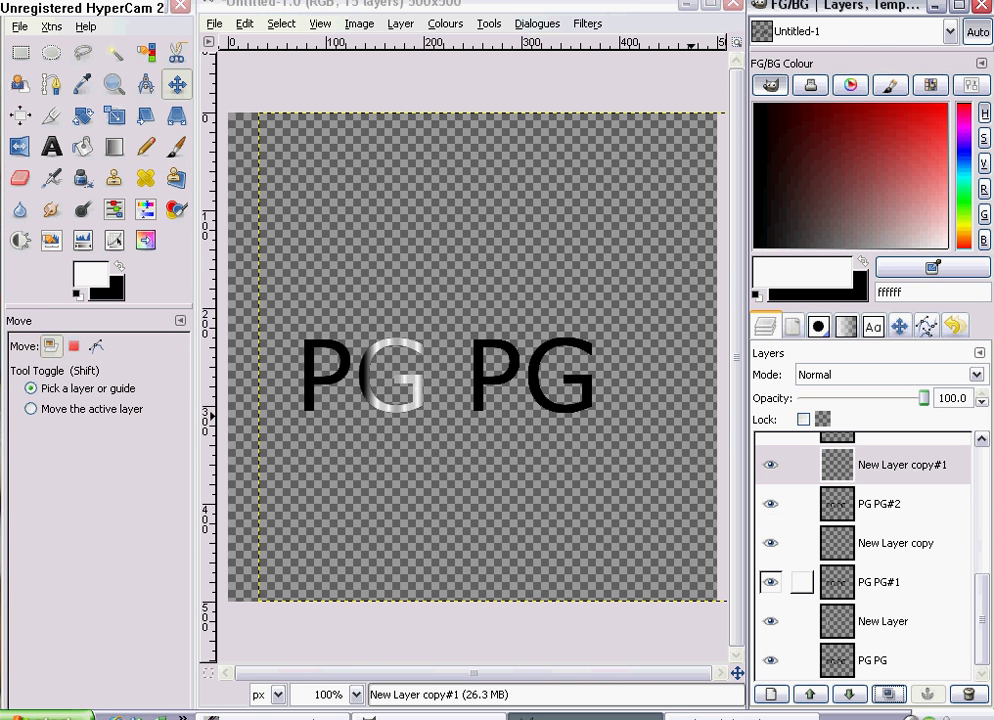
scroll(862, 550, "up", 6)
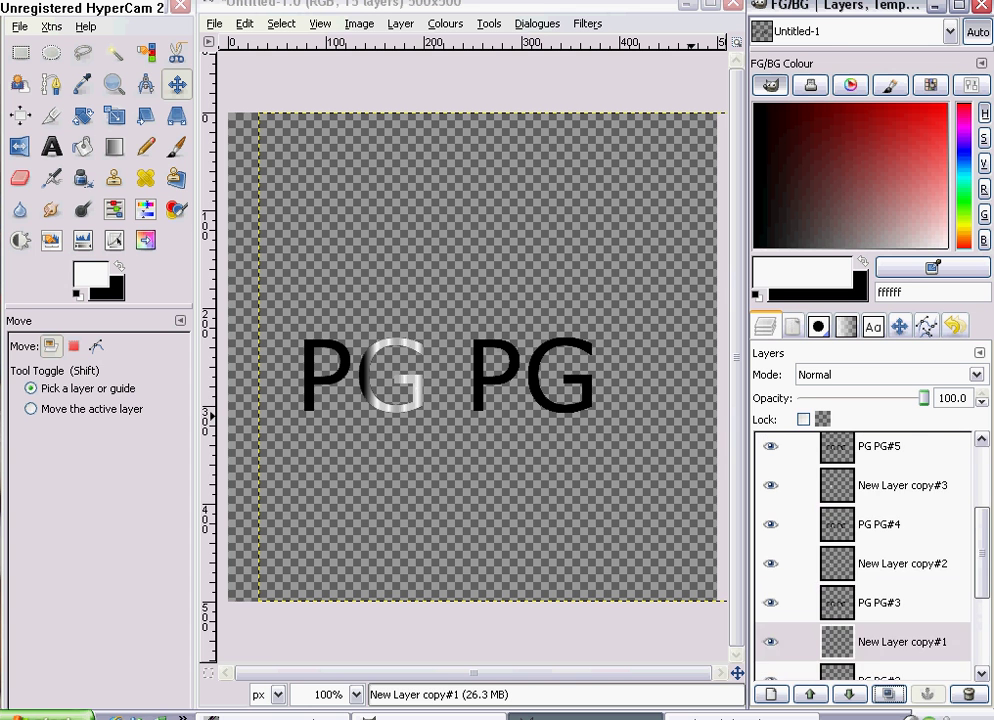
scroll(862, 550, "up", 3)
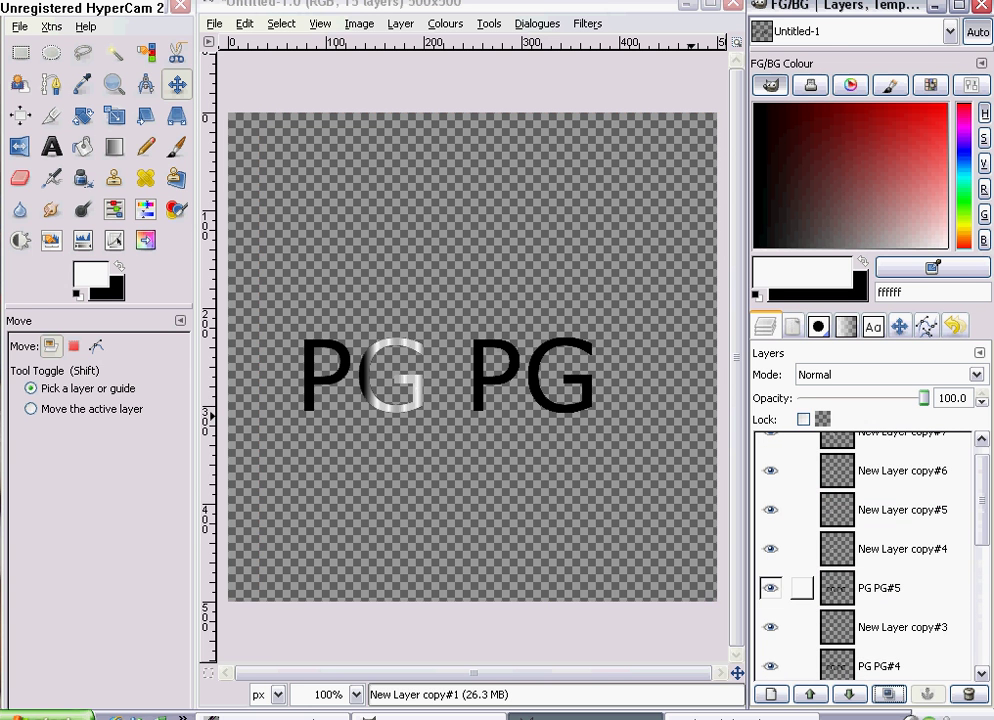
left_click(880, 588)
left_click(888, 694)
left_click_drag(880, 588, 875, 482)
left_click(888, 694)
left_click(888, 694)
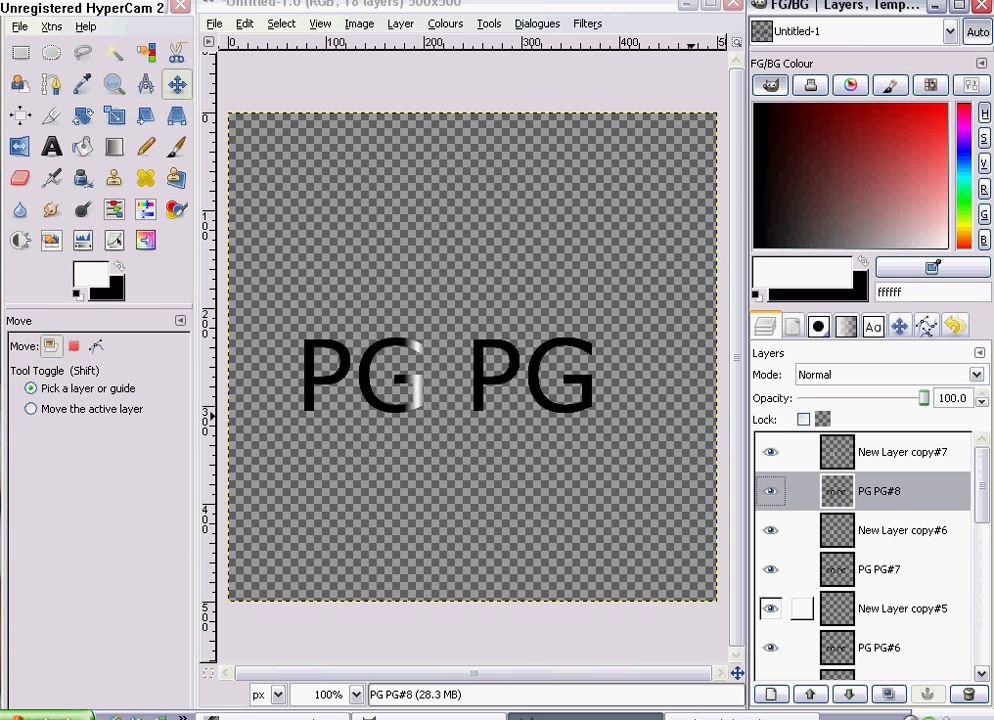
left_click(888, 694)
left_click_drag(880, 494, 855, 500)
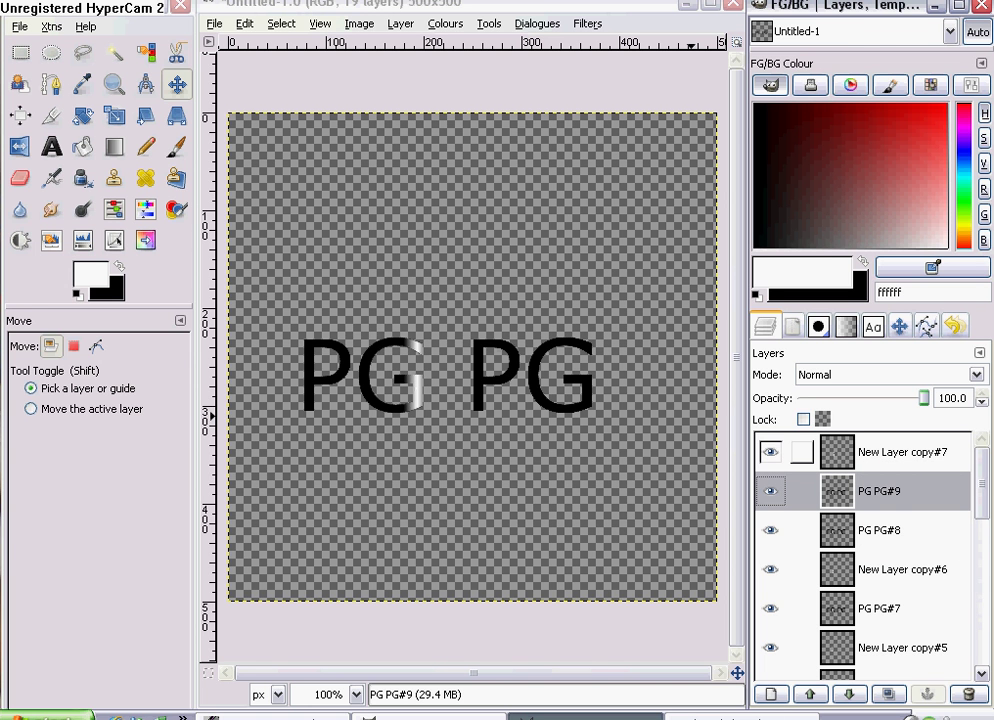
right_click(850, 491)
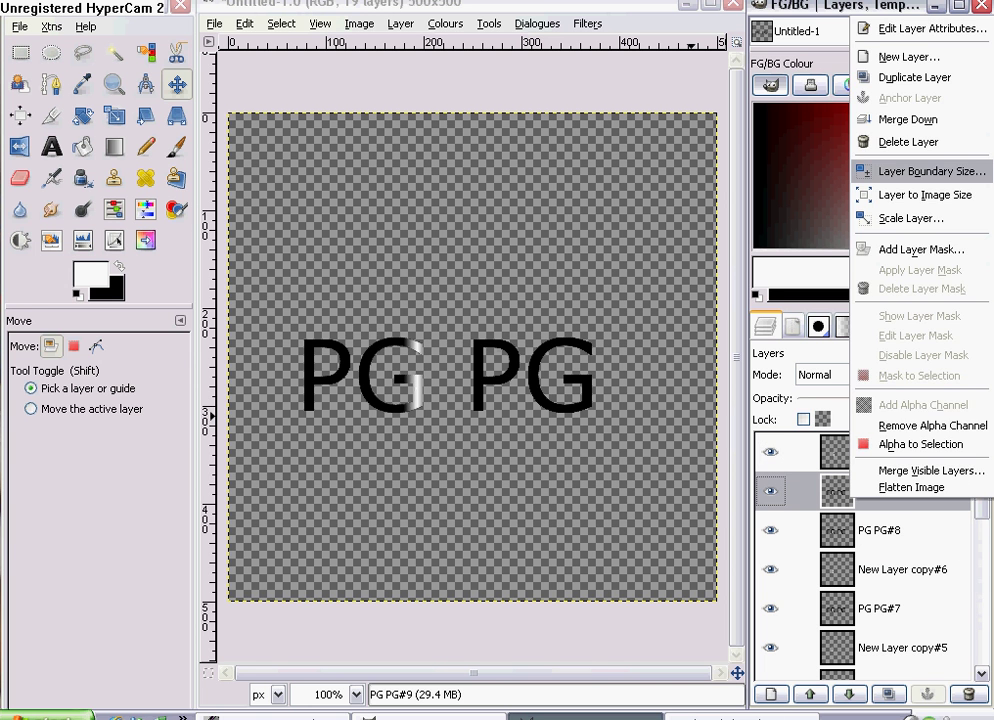
left_click(908, 142)
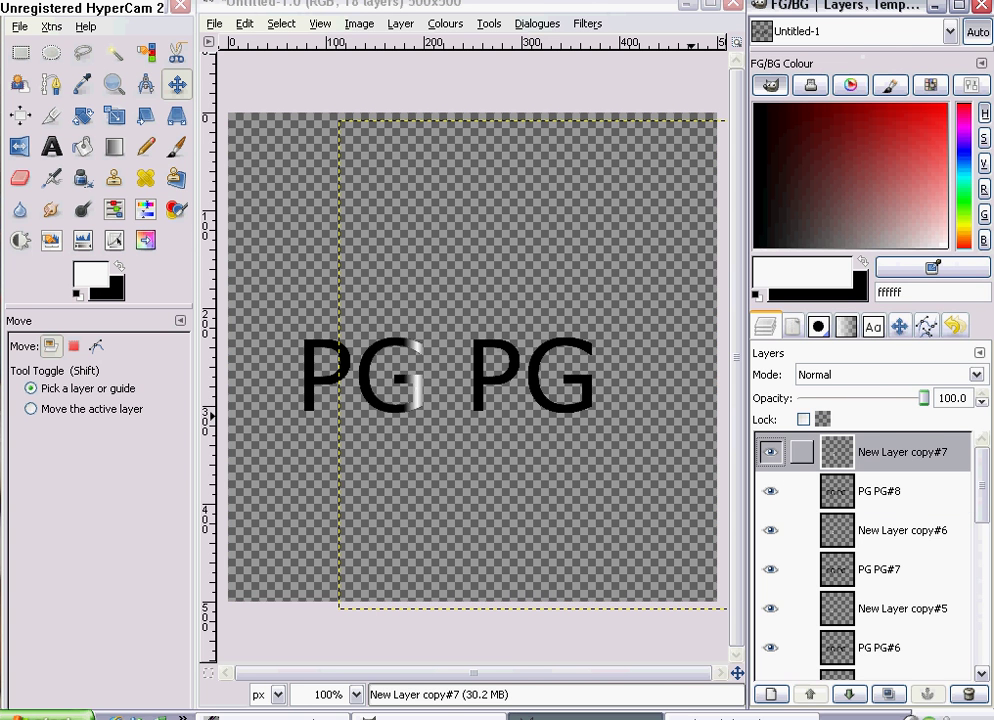
Step: Merge New Layer copy#7, copy#6 and copy#5 each down into the PG PG copy directly beneath it
right_click(850, 452)
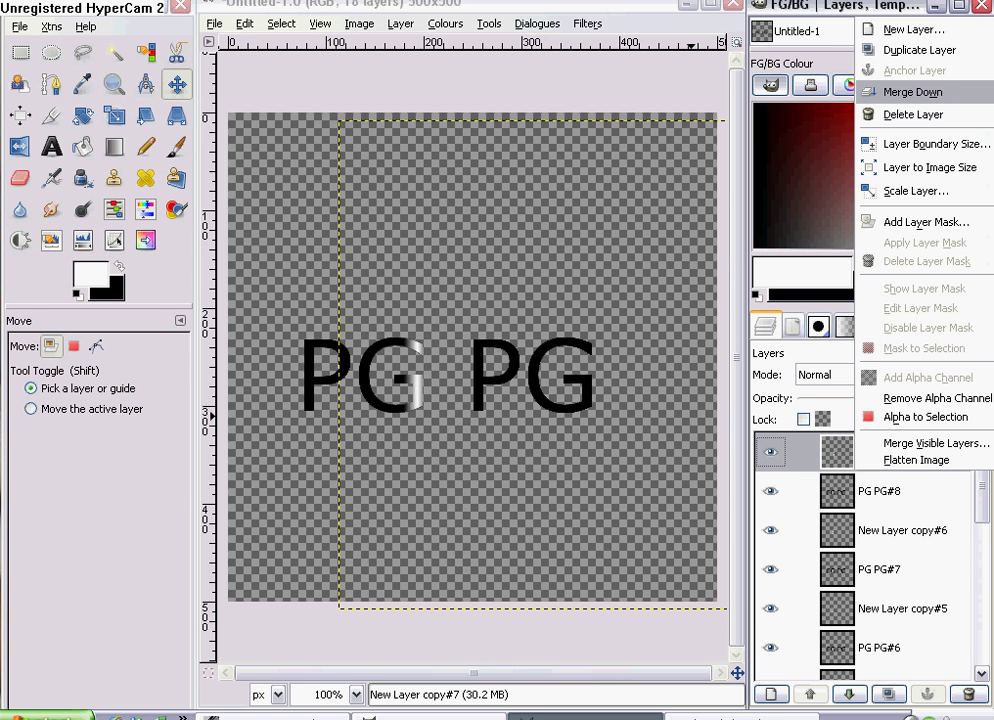
left_click(912, 91)
left_click(840, 491)
right_click(840, 491)
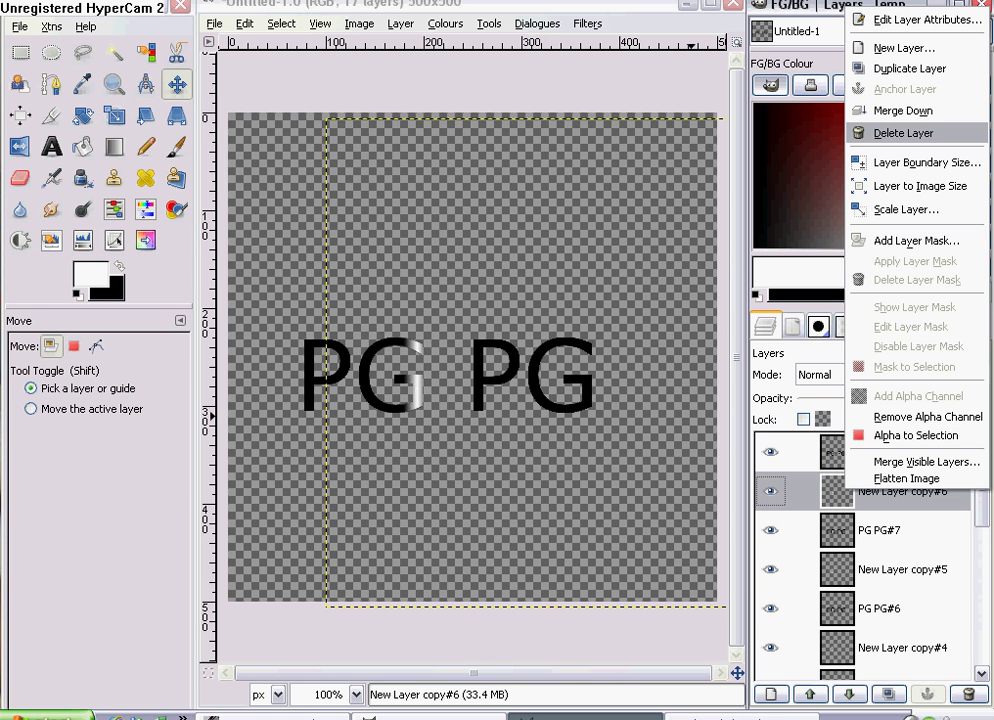
left_click(903, 110)
left_click(785, 530)
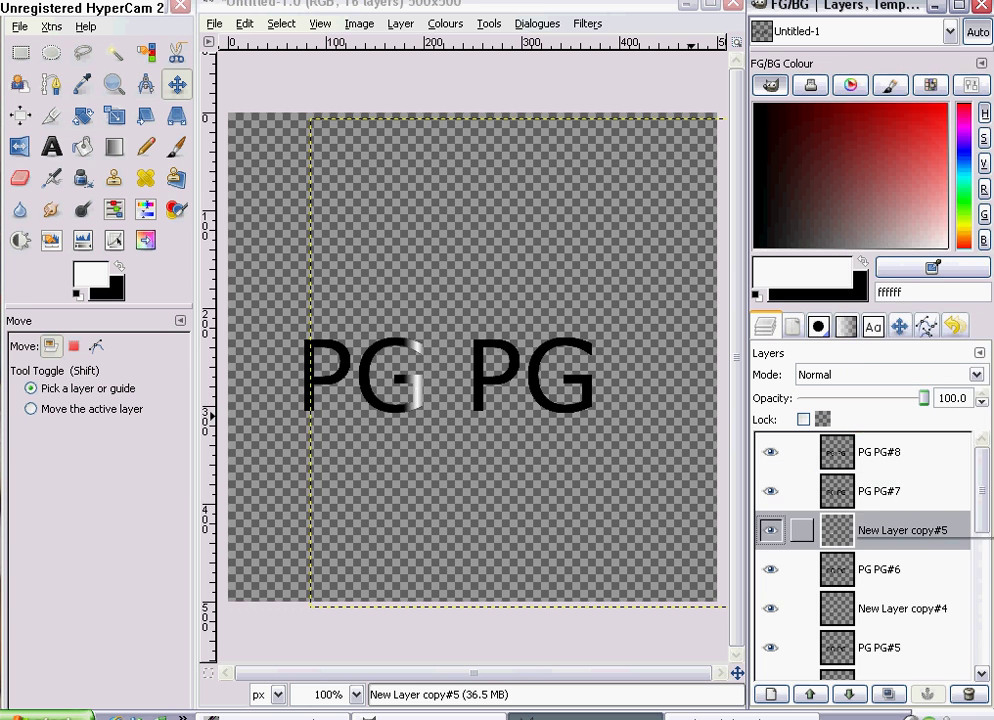
right_click(840, 530)
left_click(903, 157)
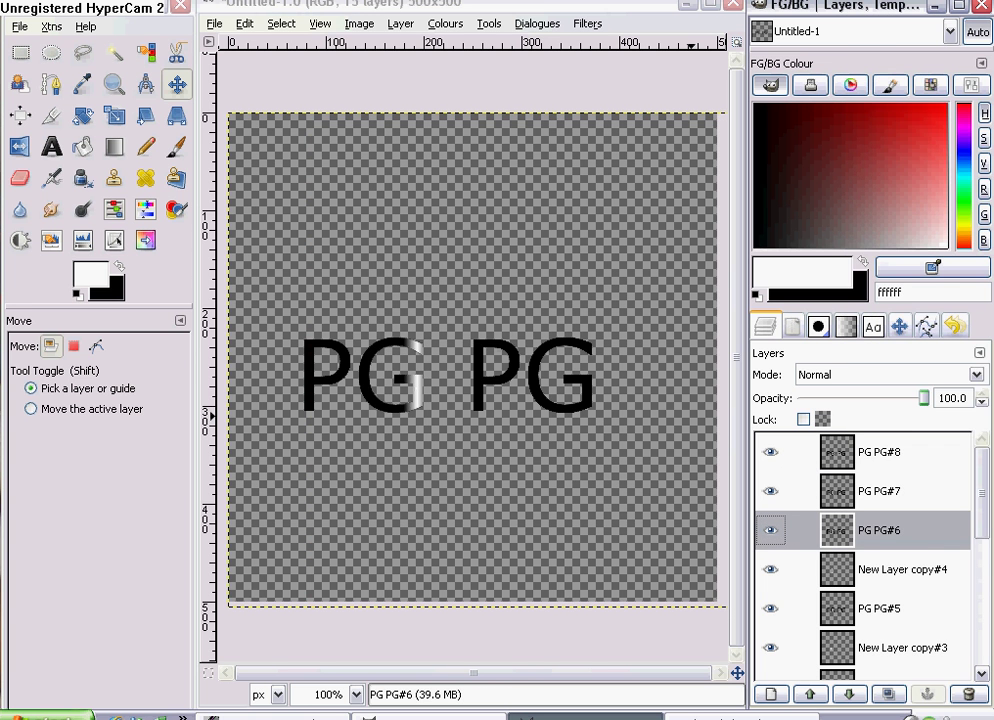
Step: Merge New Layer copy#4, copy#3, copy#2 and copy#1 each down into the PG PG copy beneath it
right_click(785, 569)
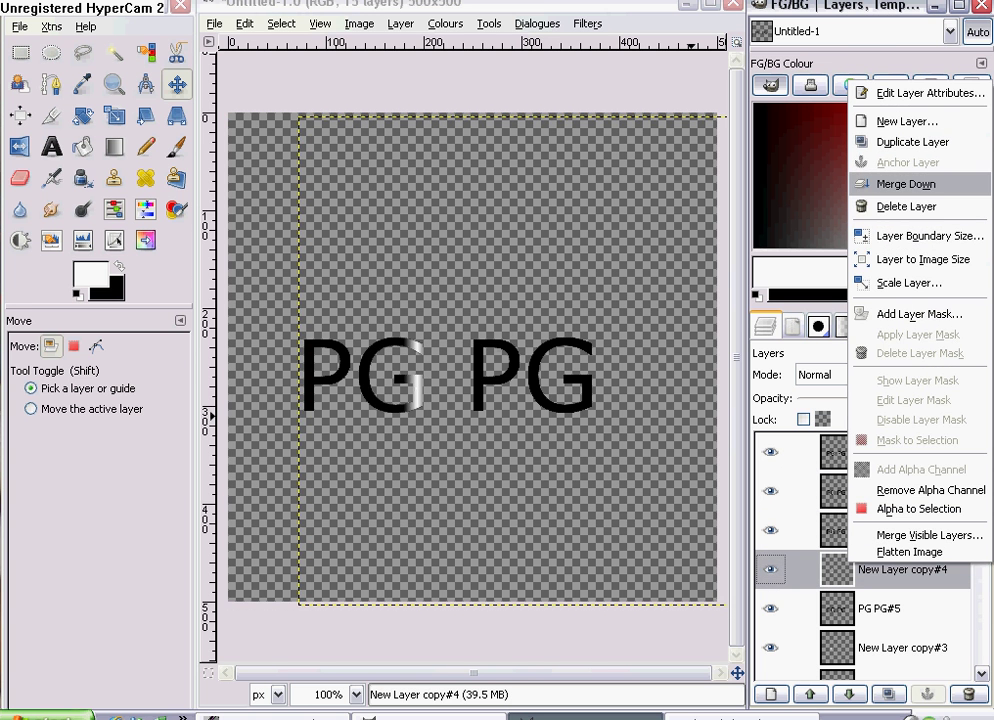
left_click(906, 184)
right_click(900, 606)
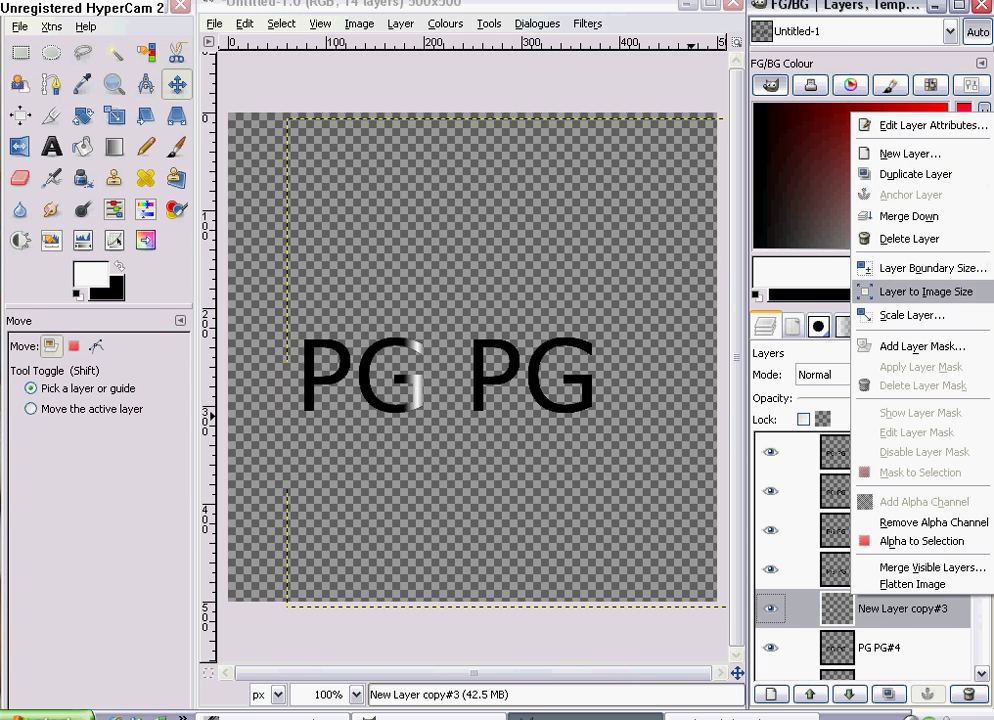
left_click(909, 216)
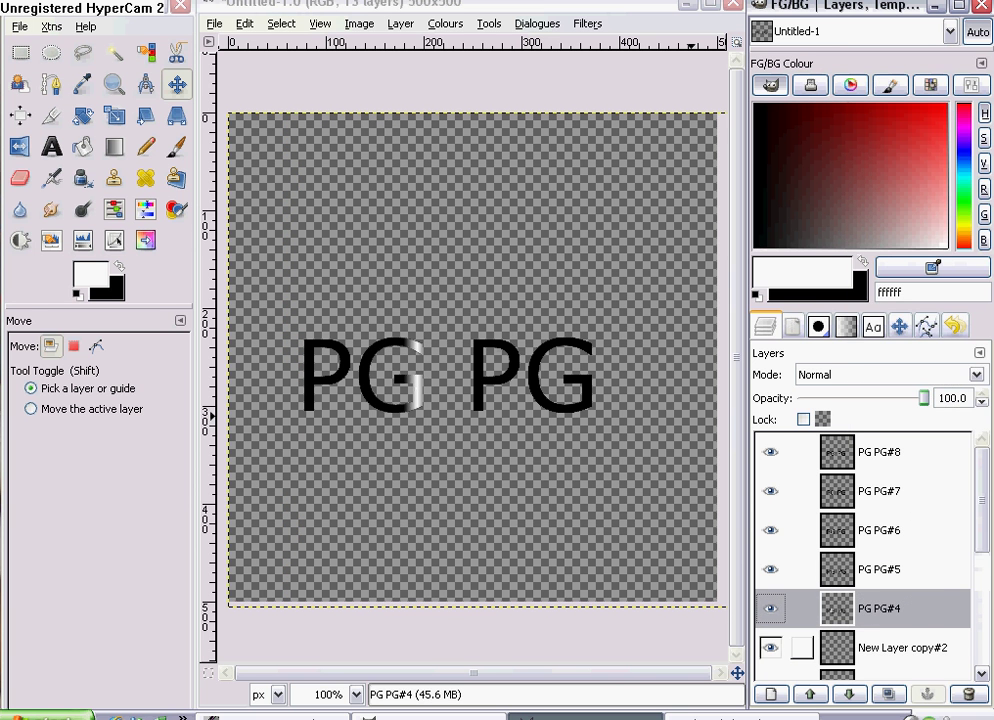
right_click(880, 647)
left_click(900, 258)
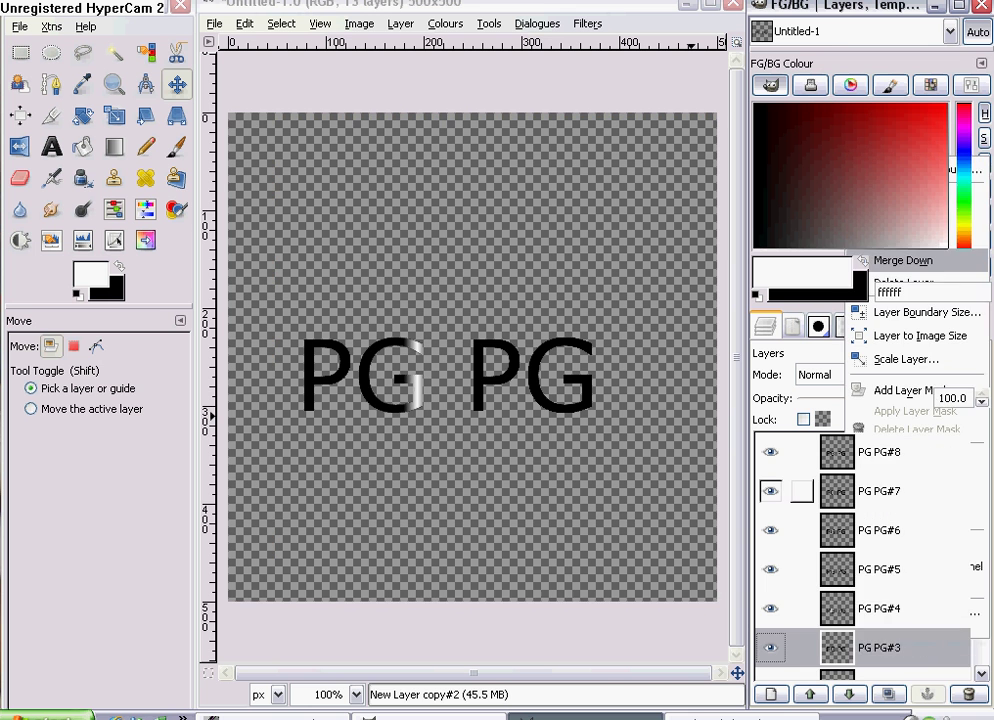
right_click(890, 608)
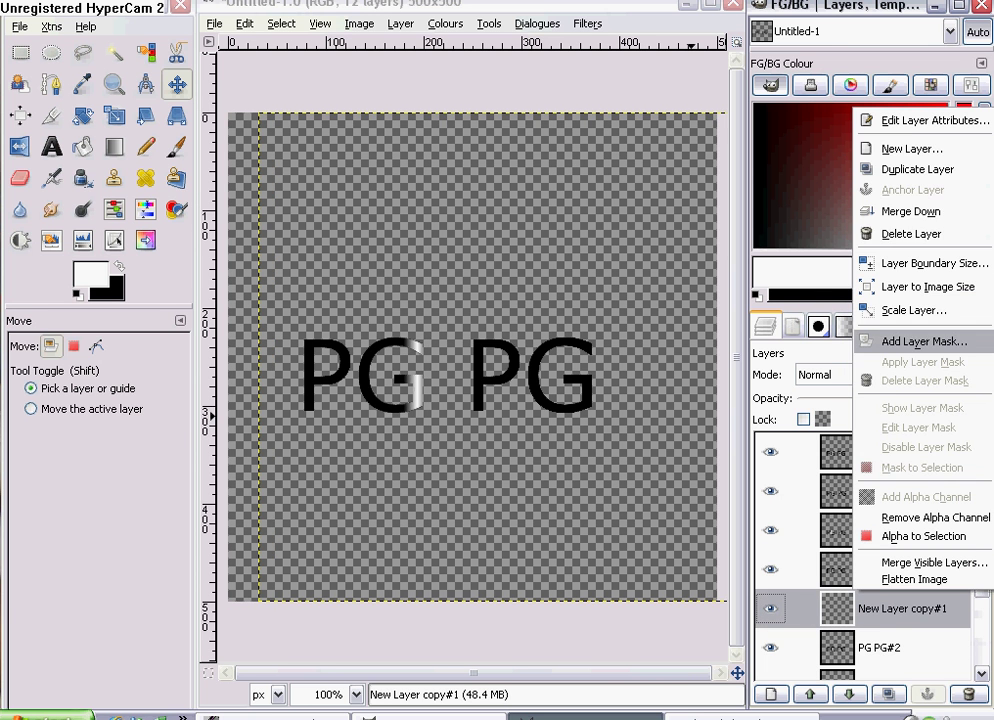
left_click(911, 211)
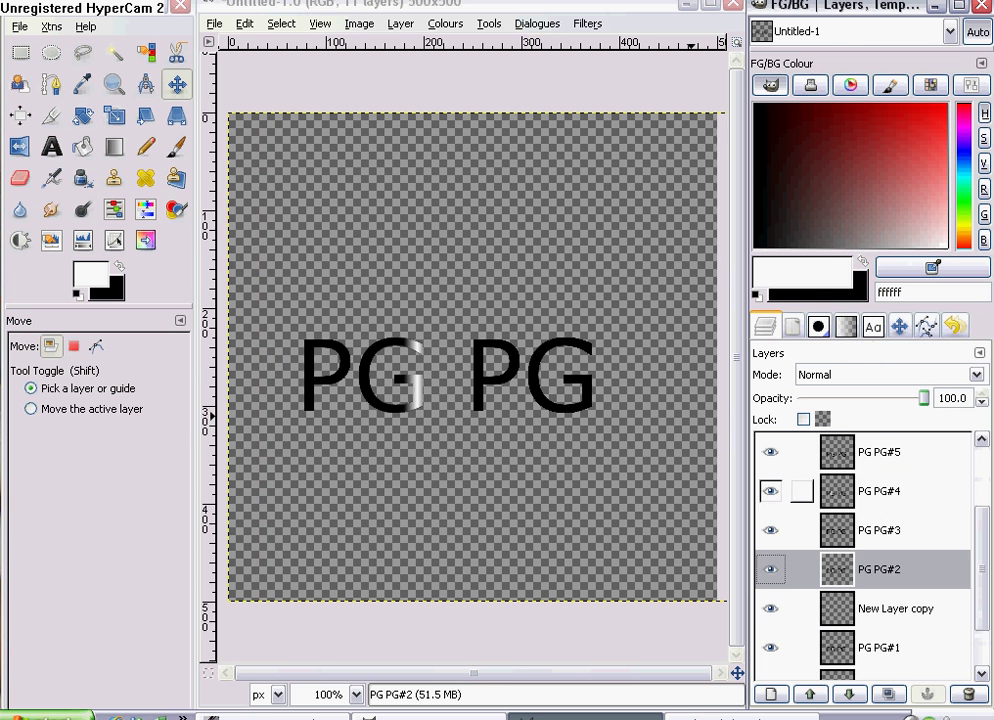
Step: Merge New Layer copy down into PG PG#1, and New Layer down into the original PG PG layer
scroll(880, 550, "down", 1)
right_click(880, 568)
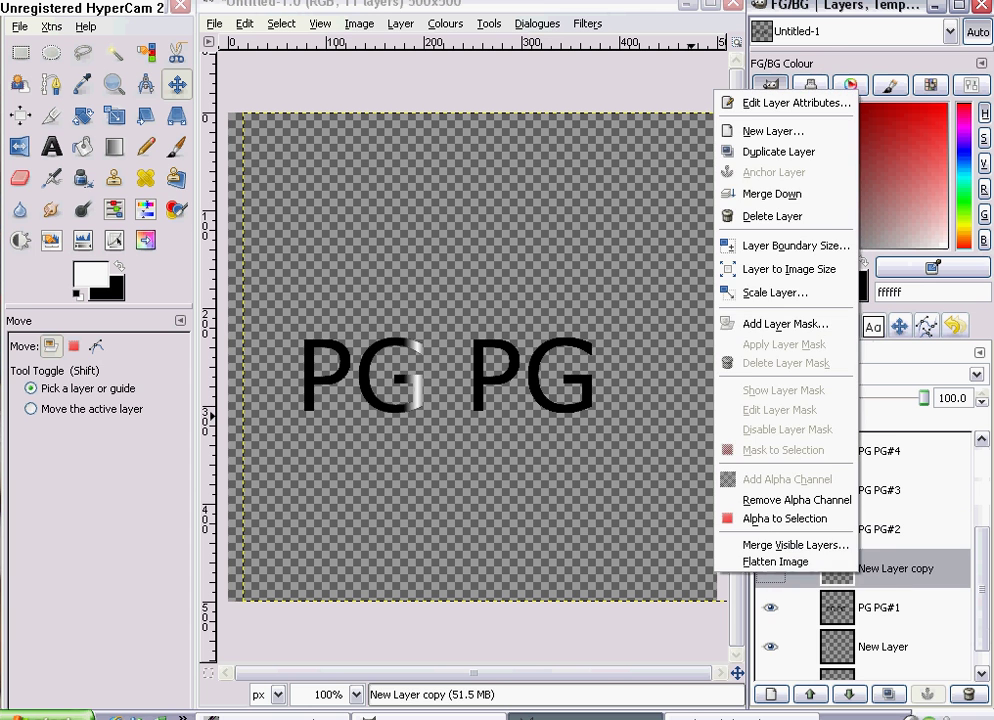
left_click(772, 194)
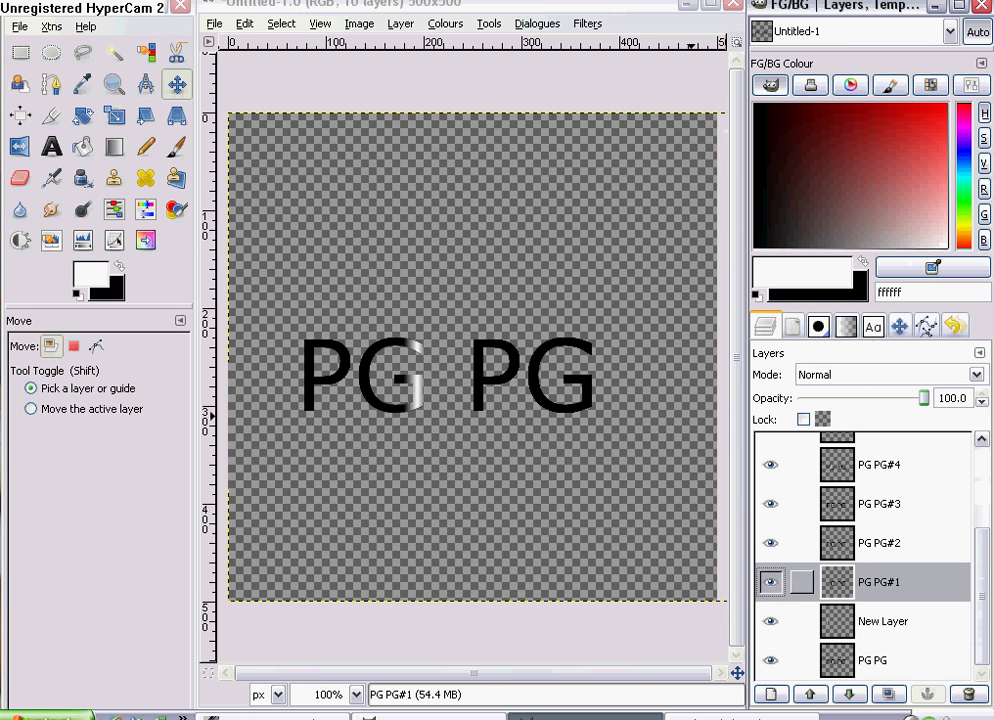
left_click(880, 621)
right_click(866, 625)
left_click(790, 251)
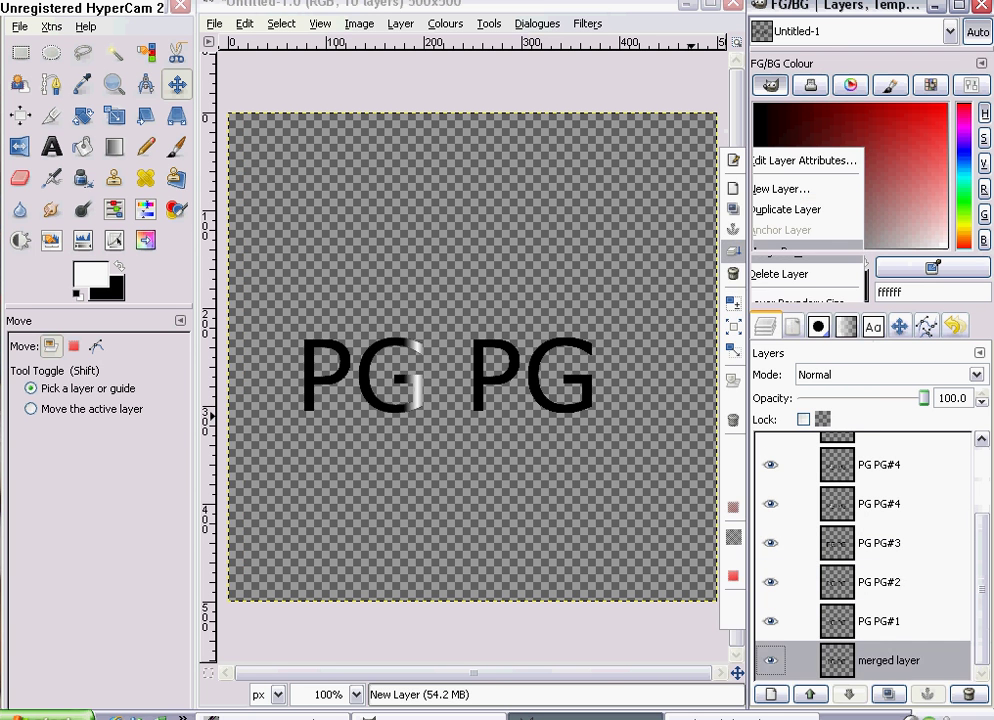
scroll(772, 545, "up", 3)
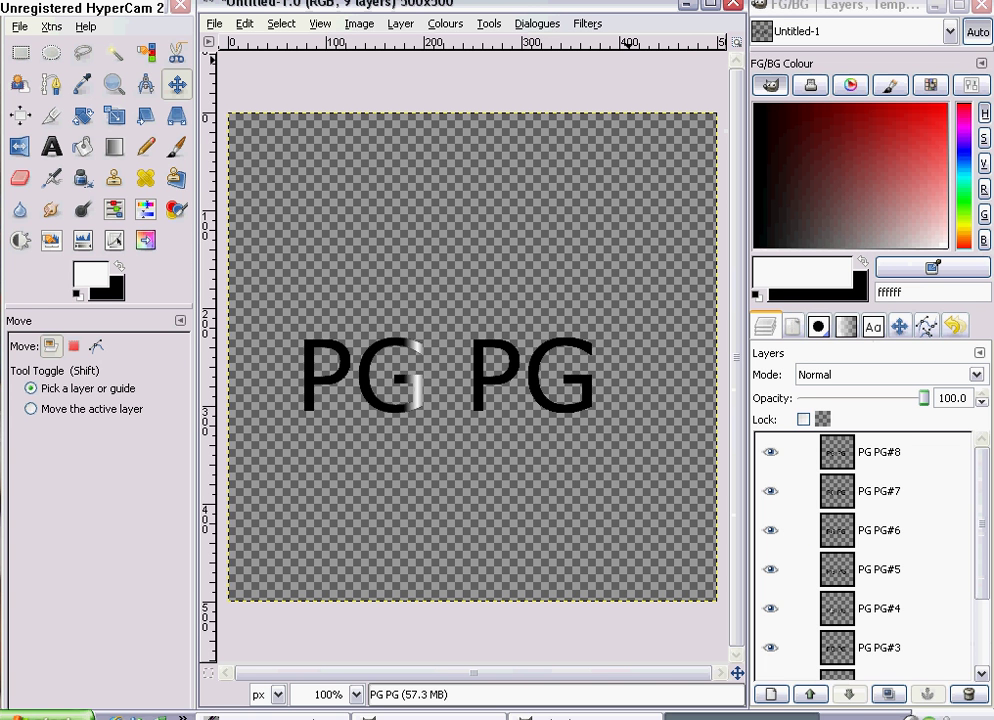
Step: Open the Animation Playback preview for the PG PG layer stack and play its frames
left_click(587, 23)
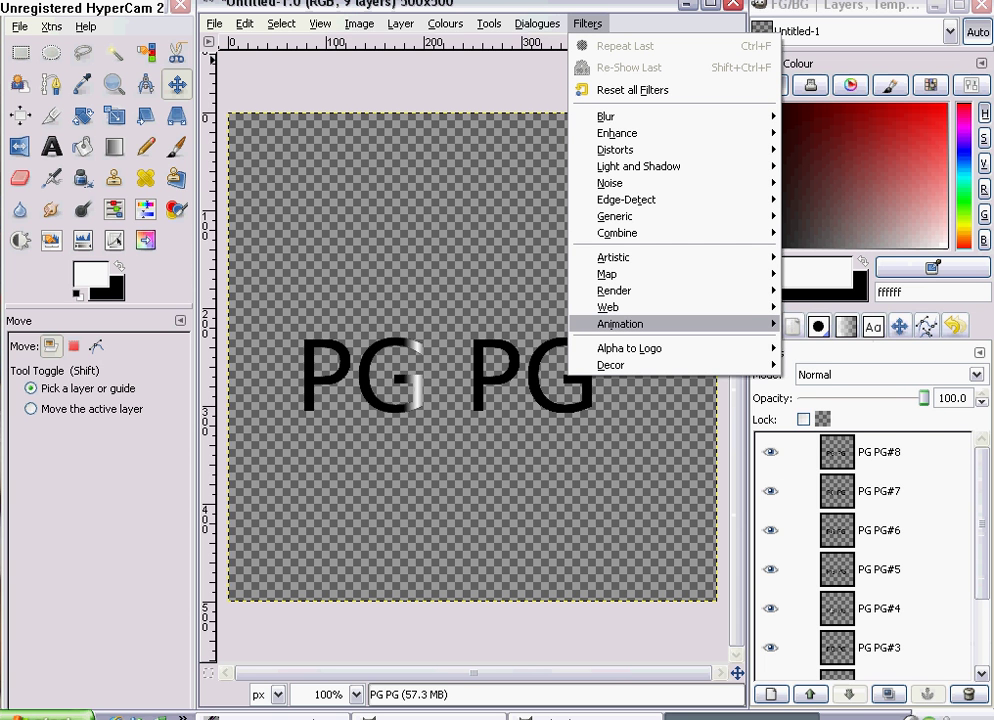
mouse_move(672, 323)
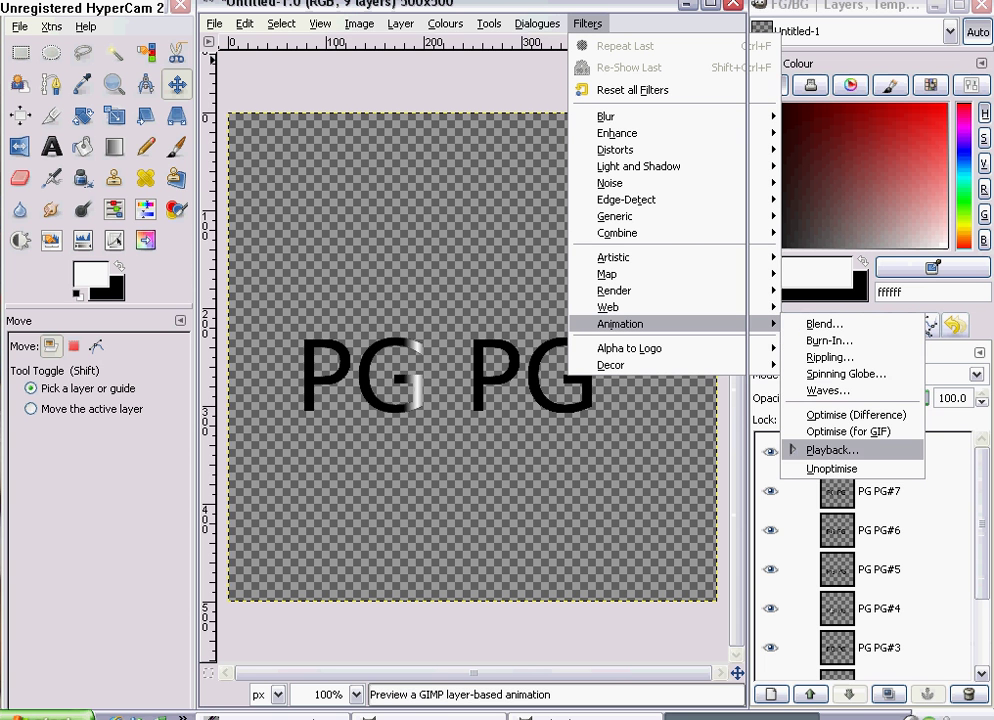
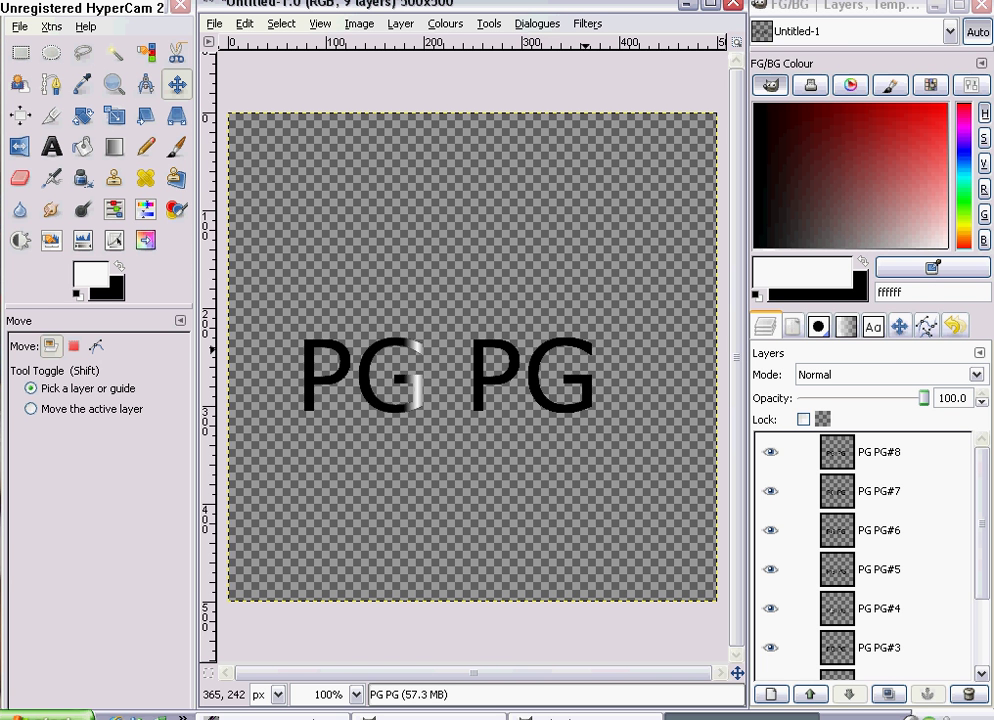
left_click(587, 23)
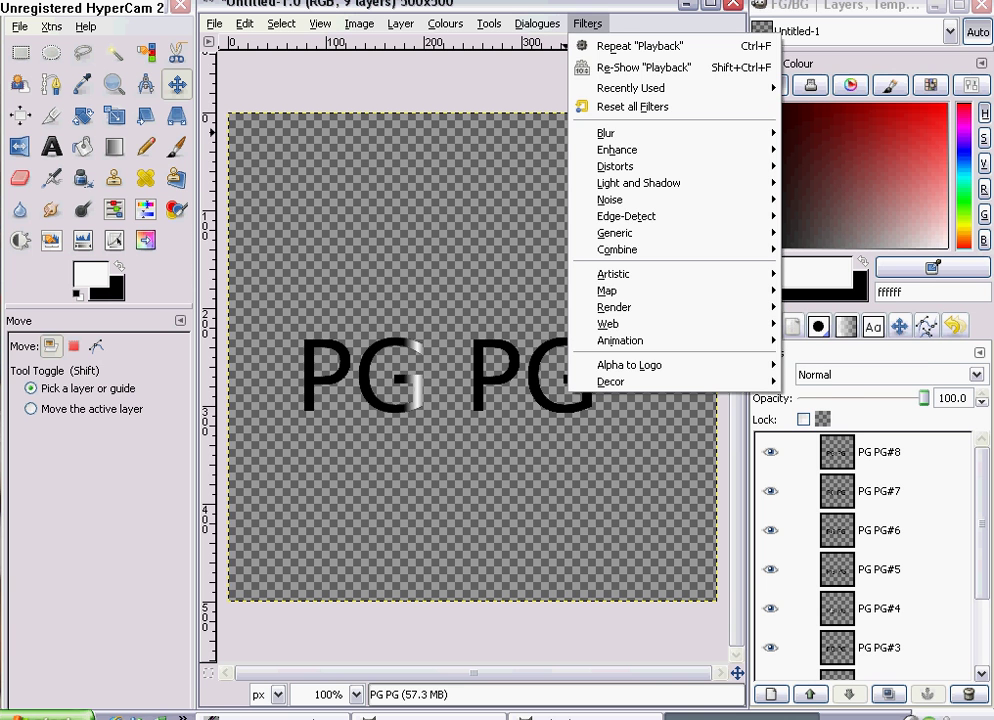
mouse_move(620, 340)
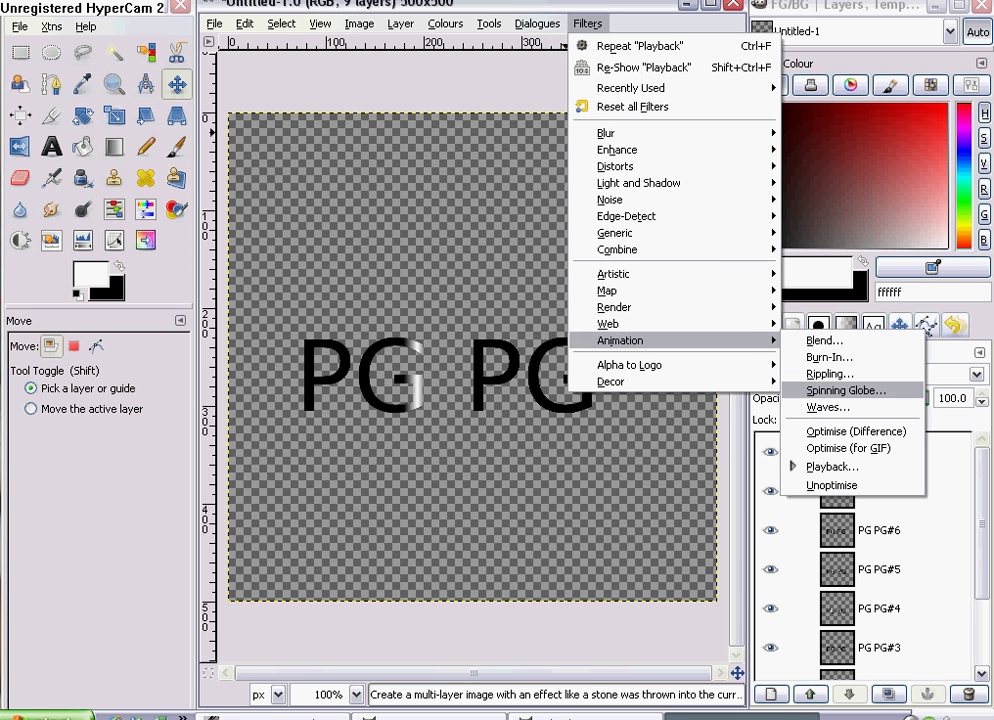
left_click(792, 466)
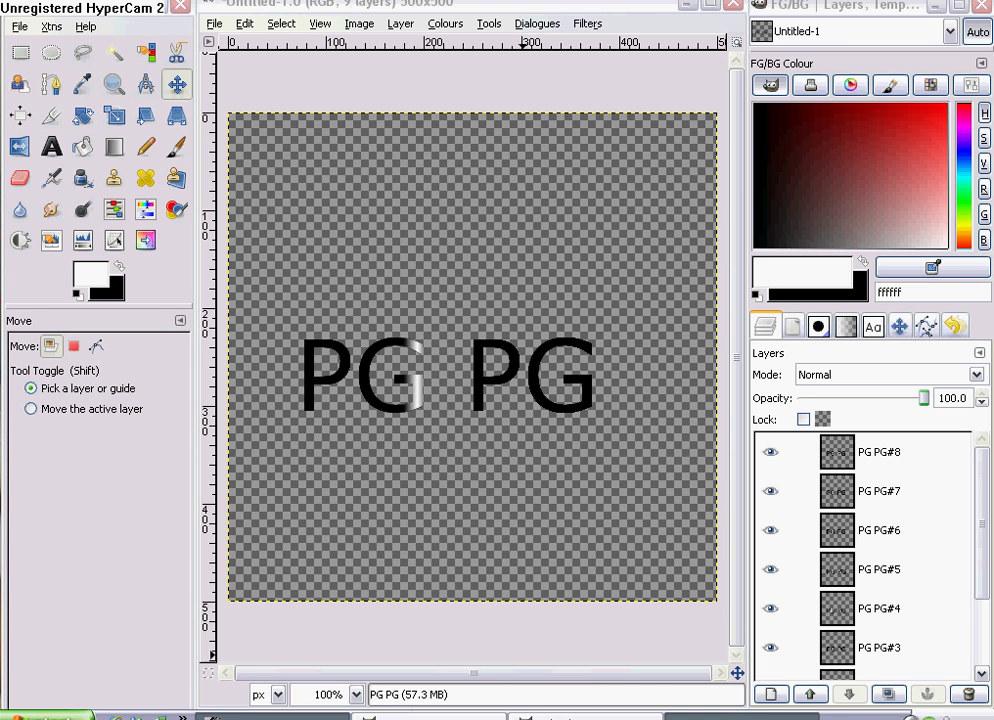
key("F2")
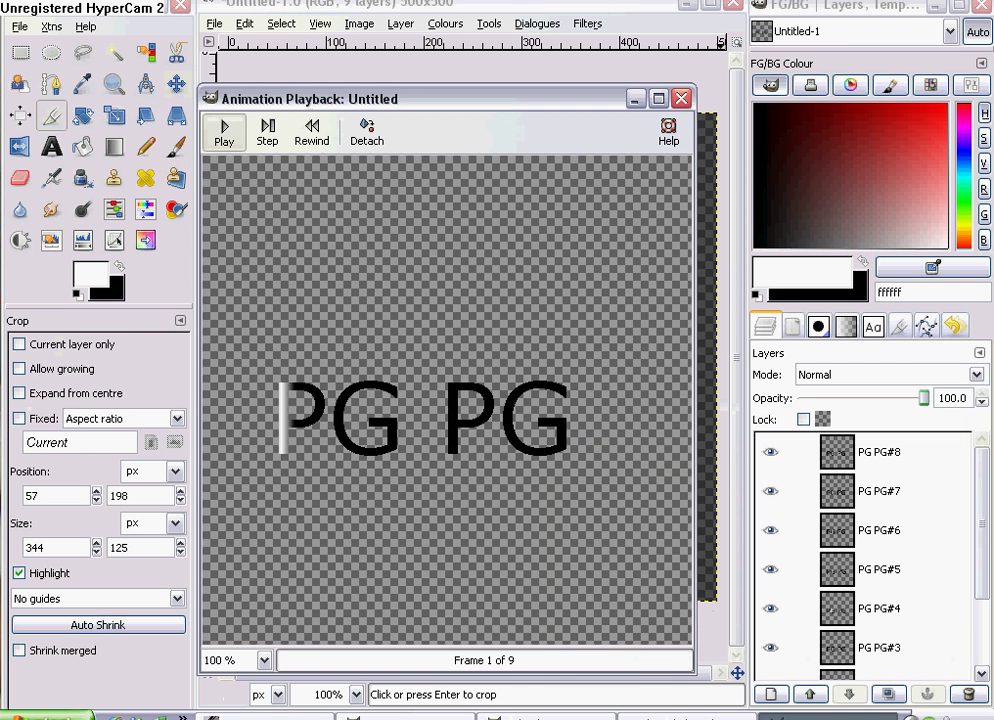
left_click(224, 130)
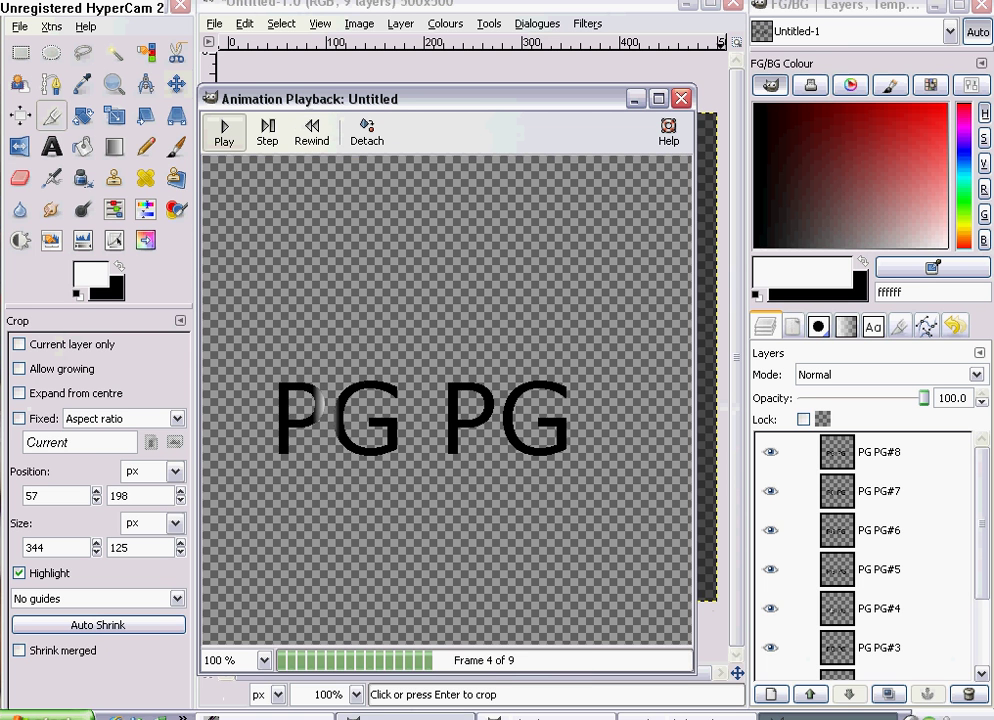
key("alt+Tab")
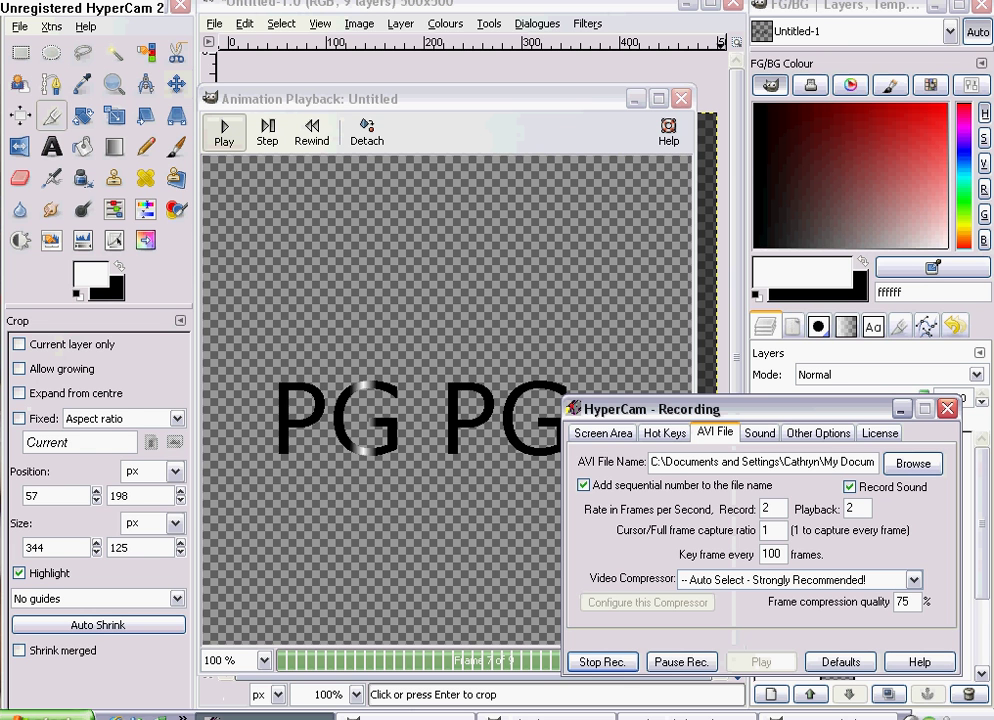